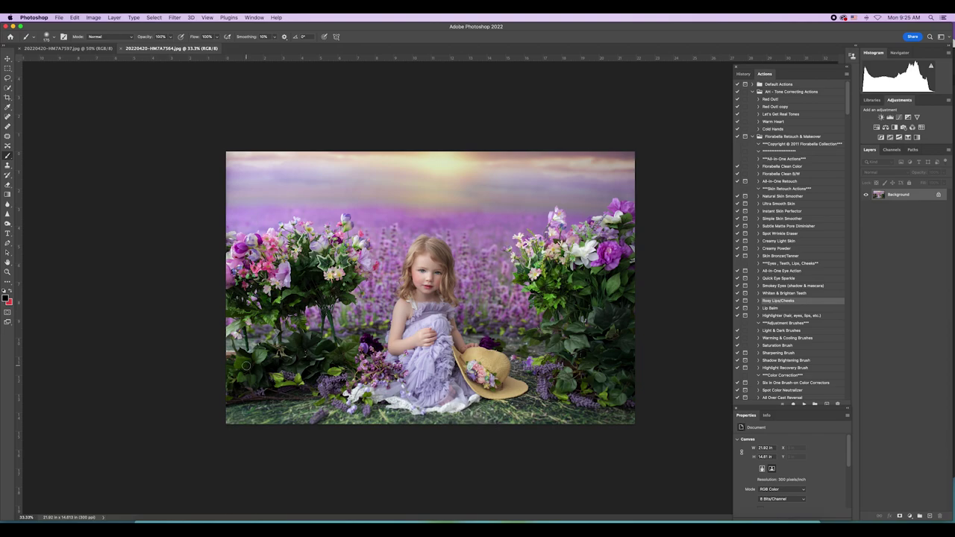
- Select the left flower bush with the Quick Selection tool and duplicate the selection onto a new layer
left_click(7, 59)
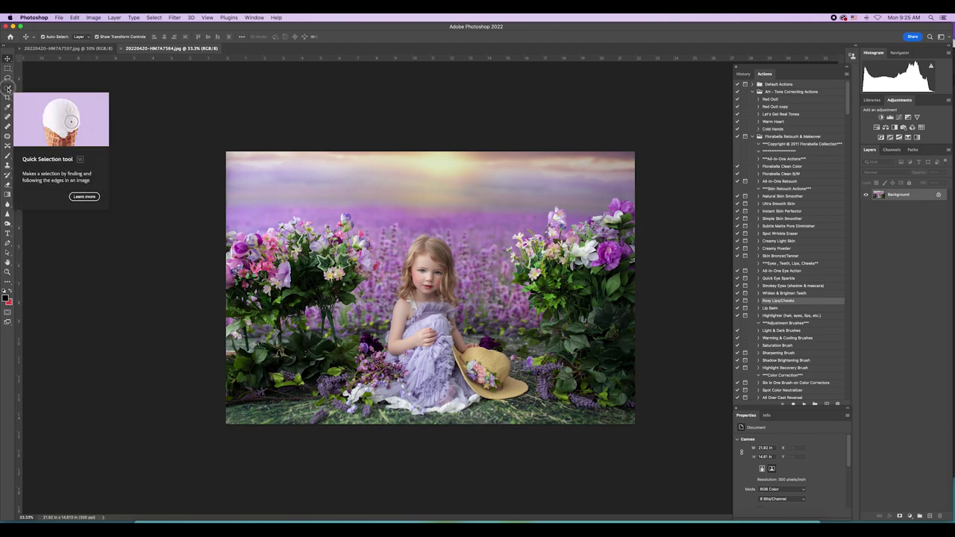
left_click(7, 88)
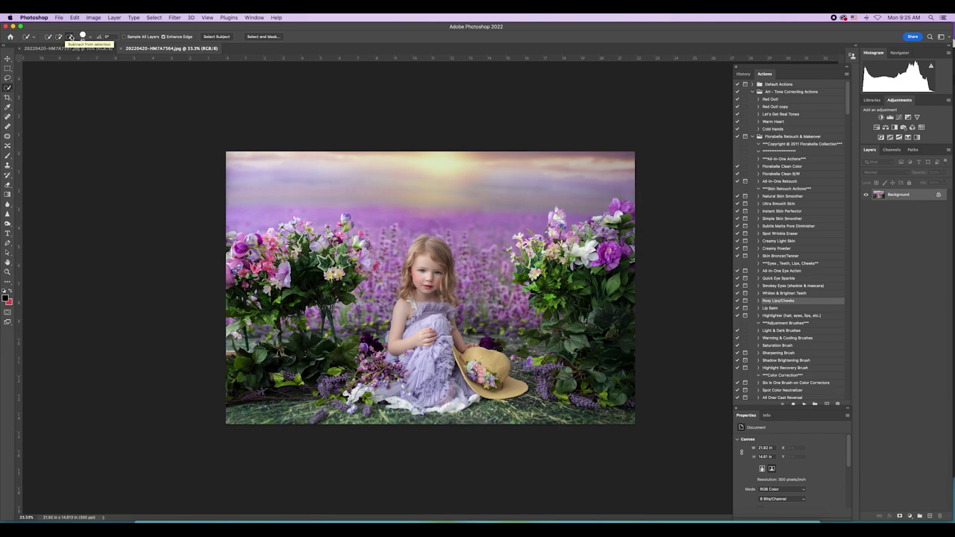
left_click(59, 37)
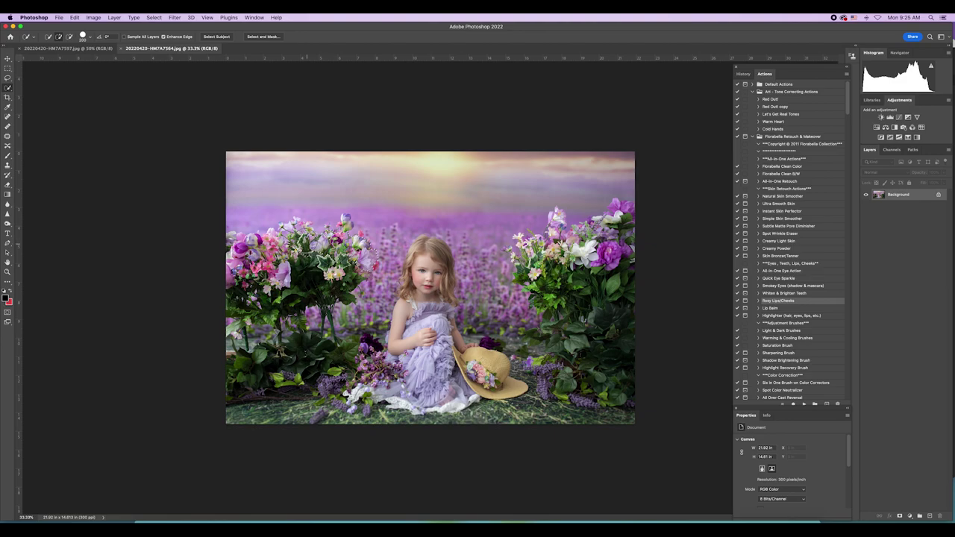
mouse_move(236, 249)
left_mouse_down()
mouse_move(226, 289)
mouse_move(237, 297)
mouse_move(329, 278)
left_mouse_up()
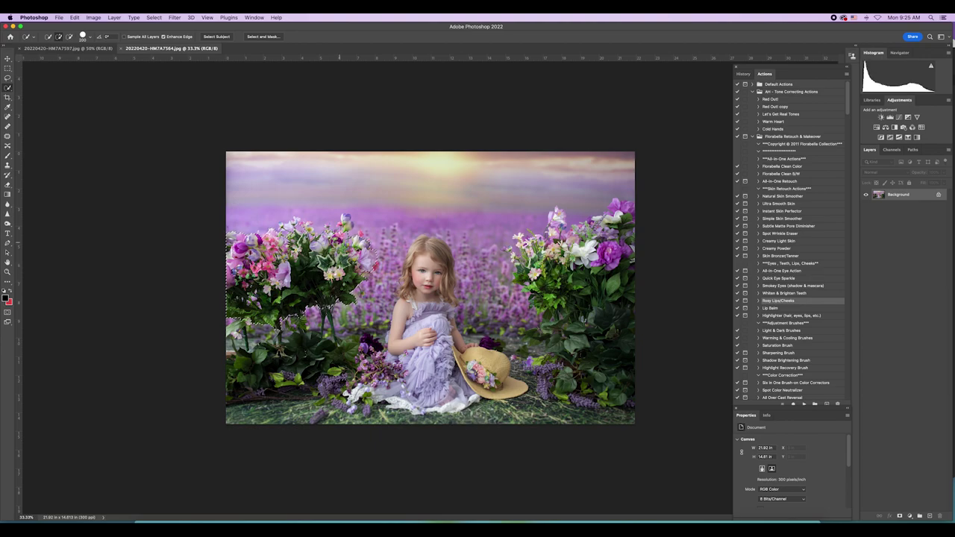
left_click(69, 37)
key("super+j")
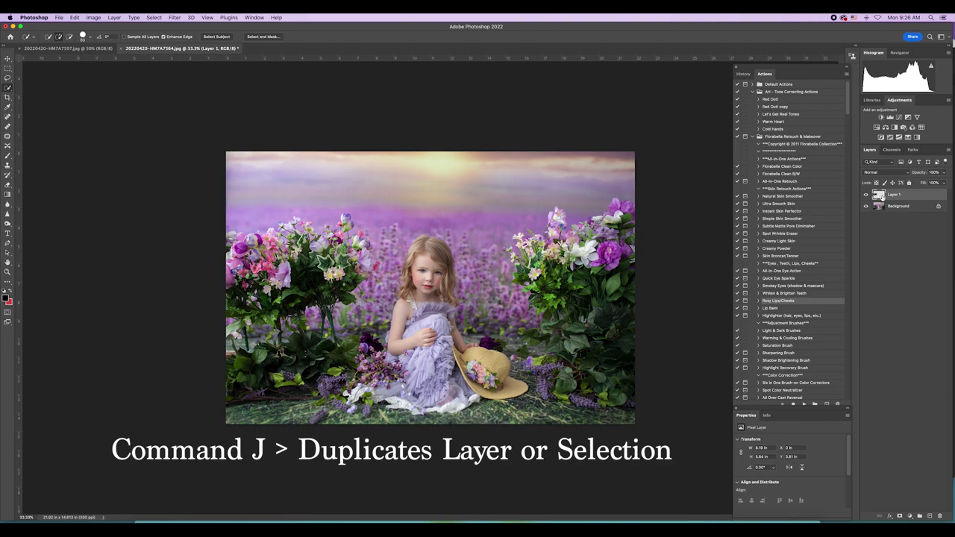
- Move the copied flowers down over the left bush's bare stems, scaling to about 107% and rotating about 11°
left_click(7, 58)
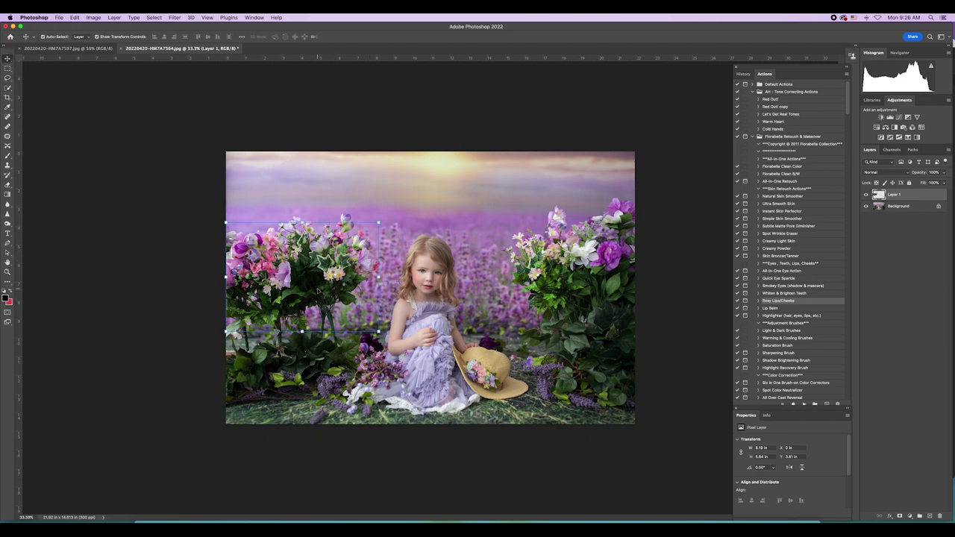
left_click_drag(321, 278, 298, 338)
left_click_drag(364, 277, 412, 294)
mouse_move(353, 328)
left_mouse_down()
mouse_move(319, 314)
mouse_move(276, 340)
mouse_move(329, 321)
mouse_move(306, 369)
mouse_move(328, 384)
mouse_move(341, 327)
left_mouse_up()
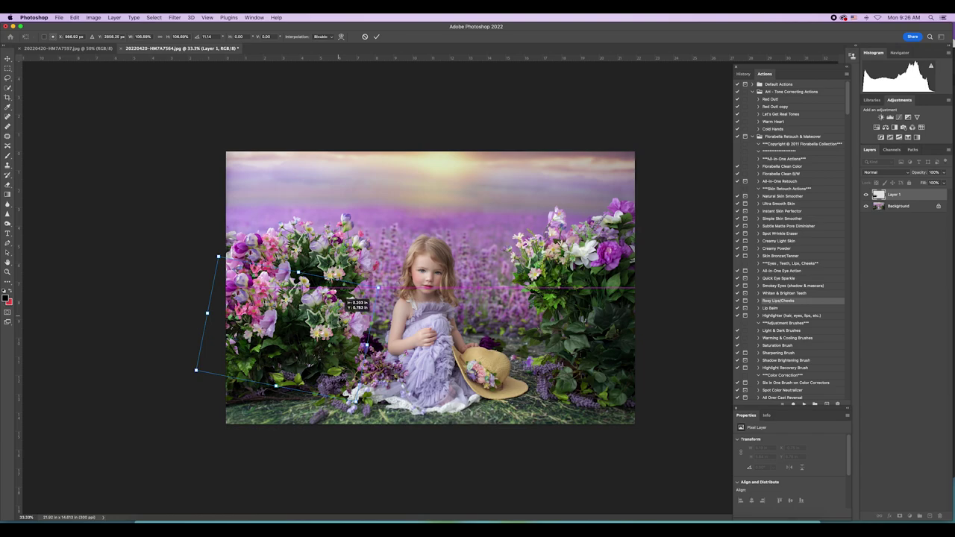
left_click(377, 36)
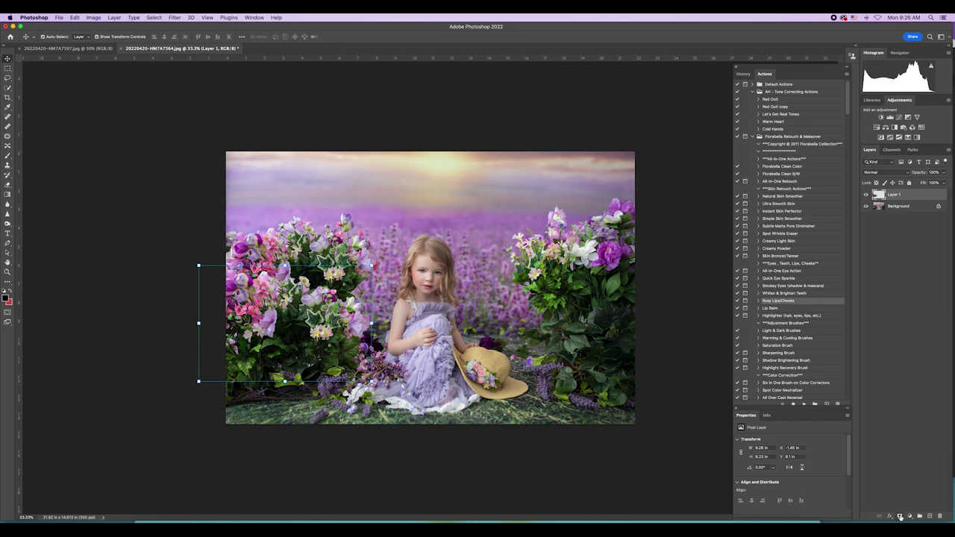
- Add a layer mask to the copied flowers and paint it black with an enlarged brush to blend the edges
left_click(899, 516)
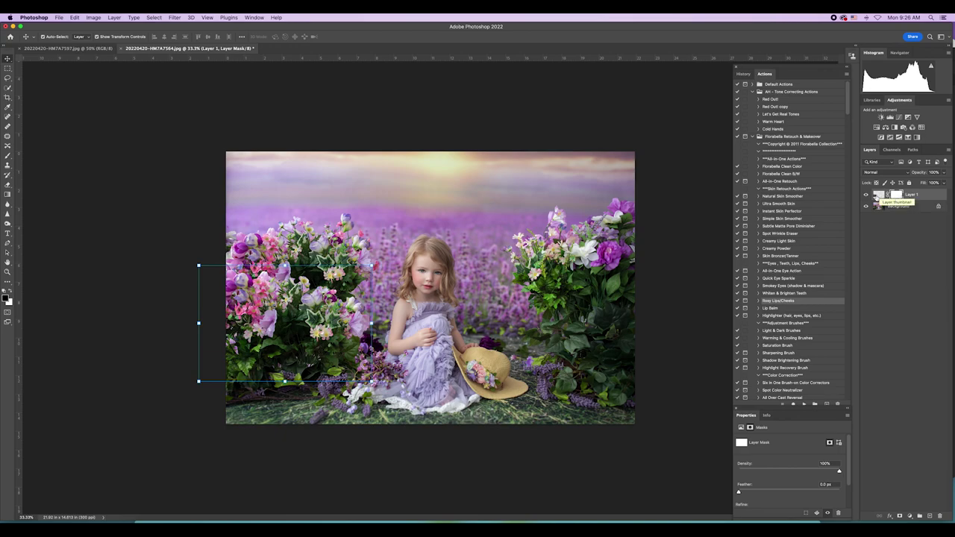
left_click(881, 195)
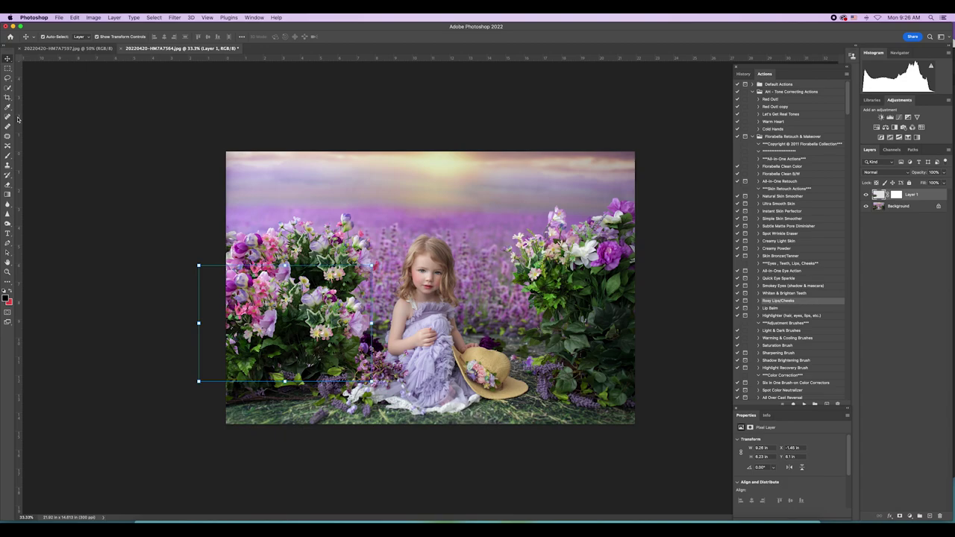
left_click(7, 156)
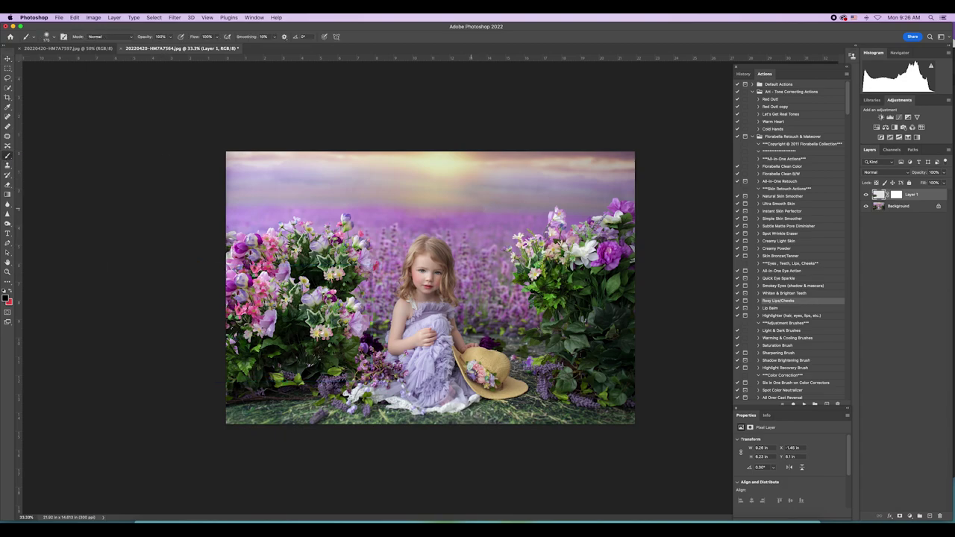
left_click(895, 195)
left_click(896, 196)
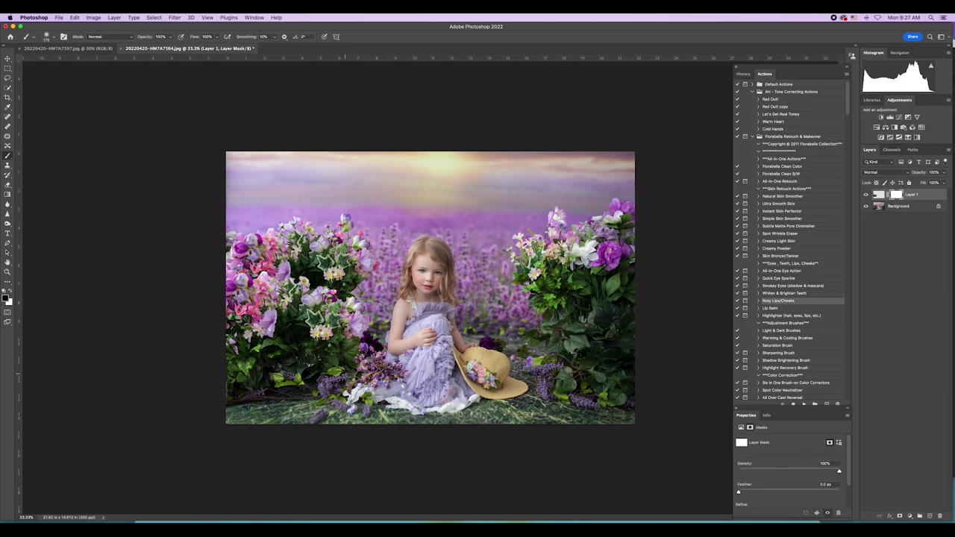
key("bracketright")
key("bracketright")
key("bracketright")
key("bracketright")
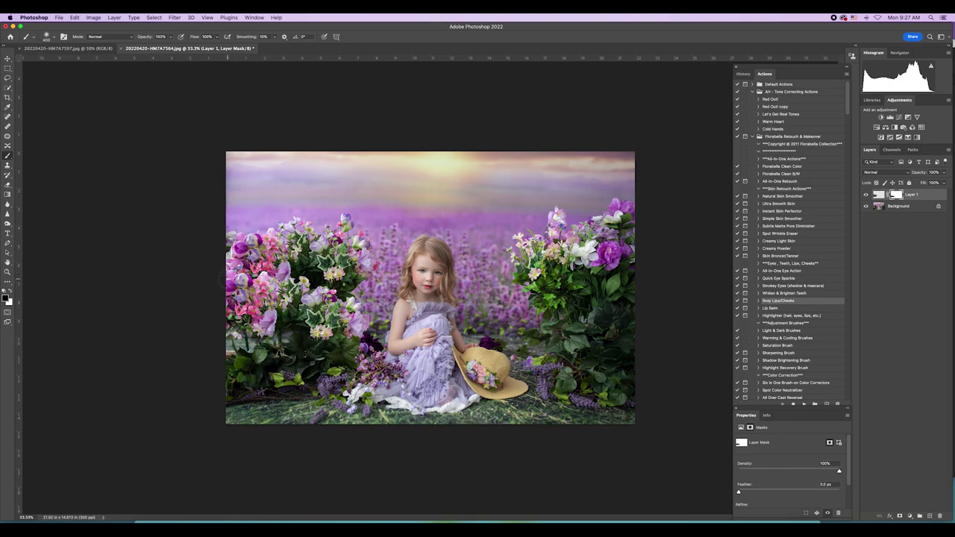
- Refine the copied flowers' mask with a smaller black brush, and switch to a larger white brush to restore hidden parts
key("bracketleft")
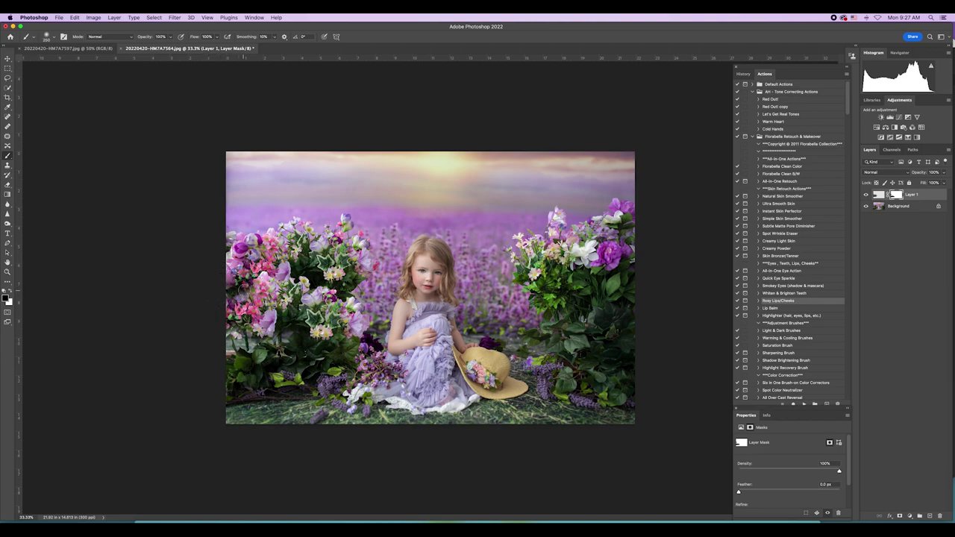
key("bracketleft")
key("bracketleft")
key("bracketleft")
key("bracketleft")
left_click(12, 291)
key("bracketright")
key("bracketright")
key("bracketright")
key("bracketright")
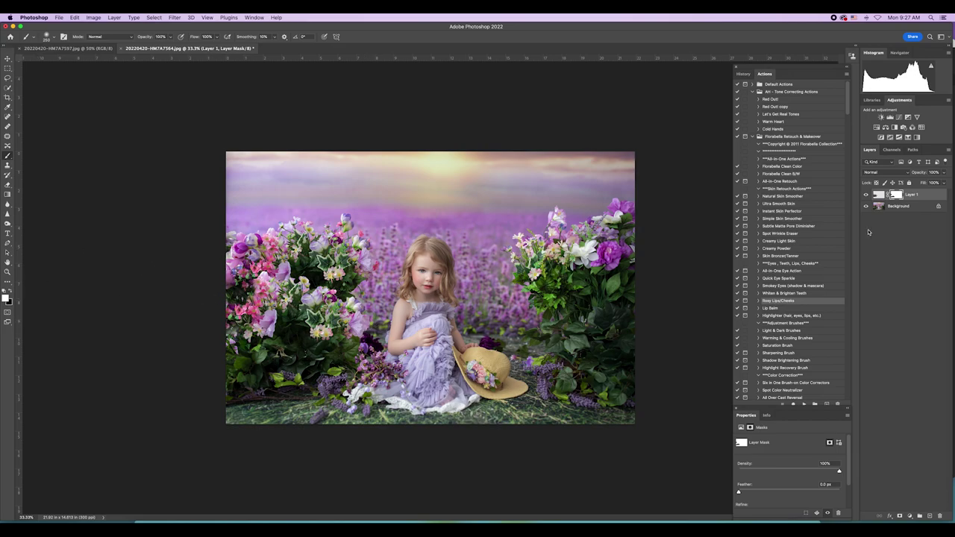
- Apply a Gaussian Blur with a 1.8-pixel radius to the copied flower image, leaving its mask unblurred
left_click(879, 194)
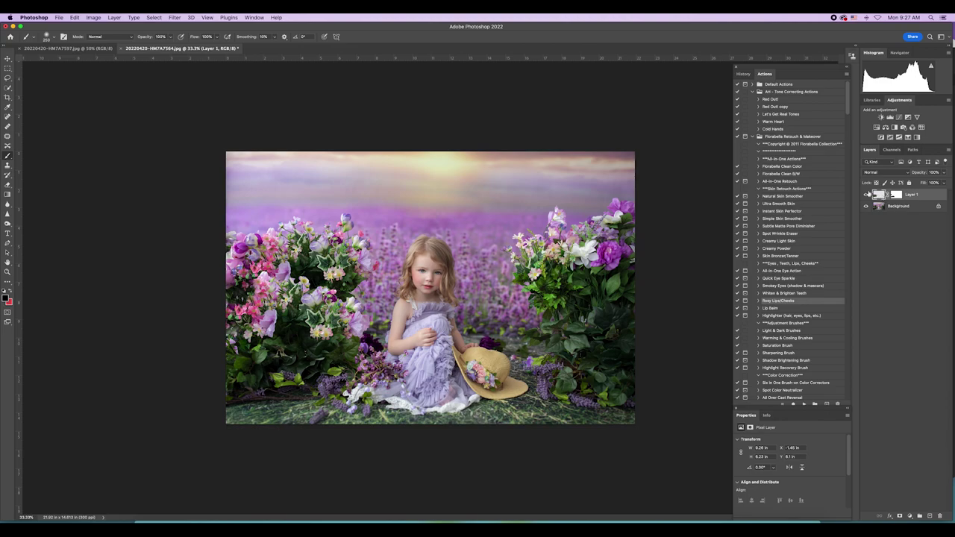
left_click(174, 17)
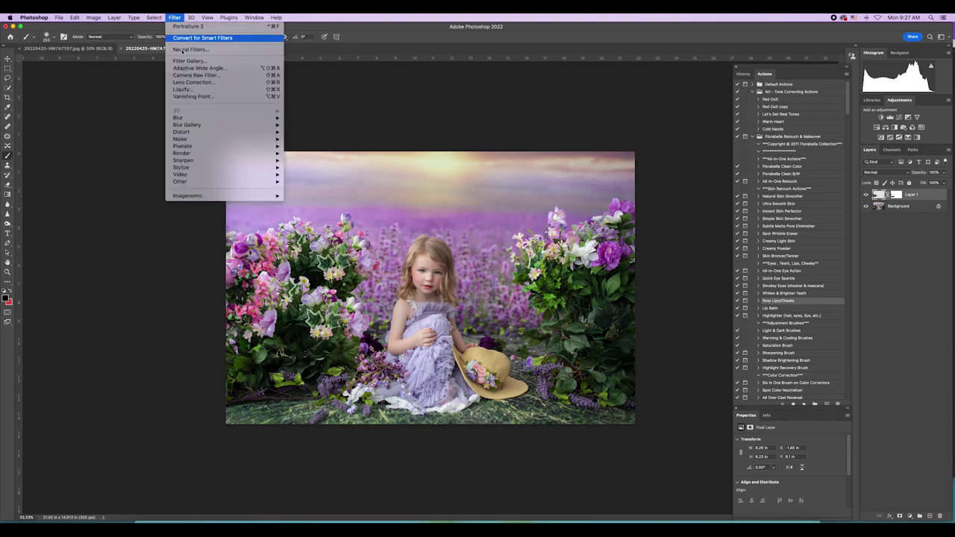
mouse_move(197, 121)
left_click(323, 146)
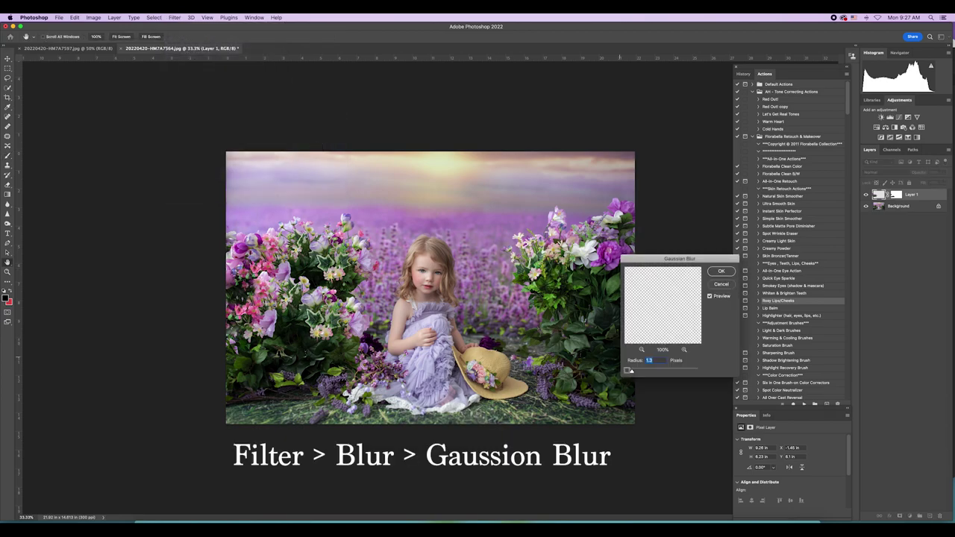
mouse_move(632, 370)
left_mouse_down()
mouse_move(680, 374)
mouse_move(634, 373)
left_mouse_up()
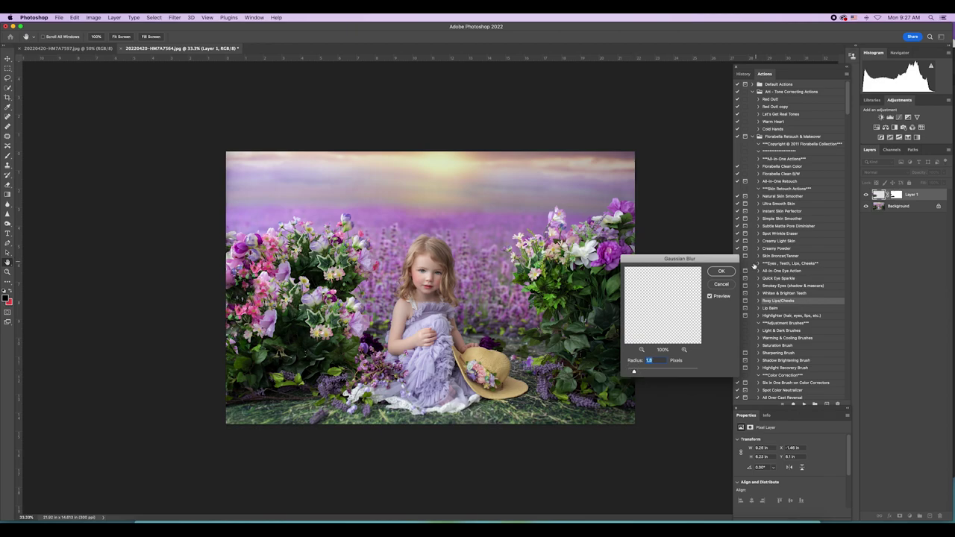
left_click(722, 271)
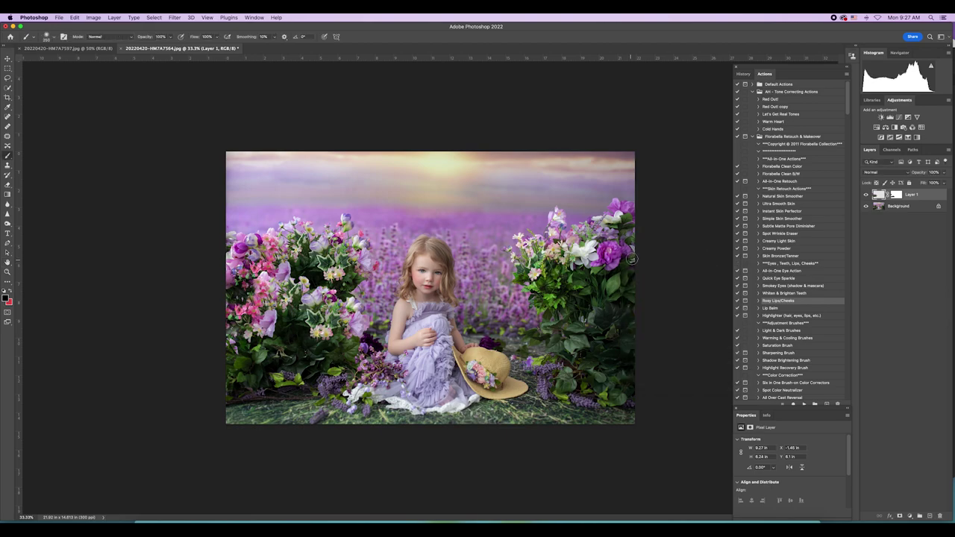
- Touch up the blurred flowers' layer mask, alternating between white and black brush strokes along the blended edges
left_click(896, 195)
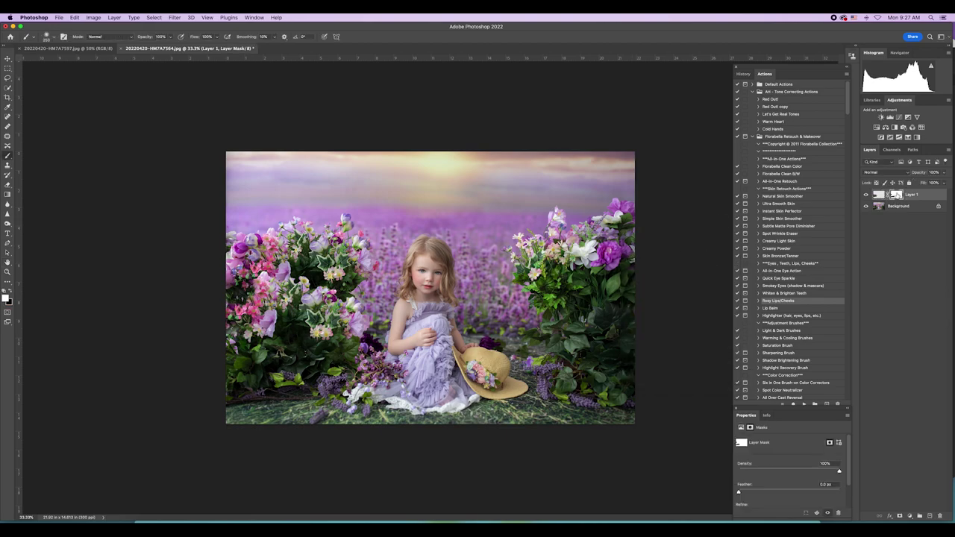
left_click(10, 292)
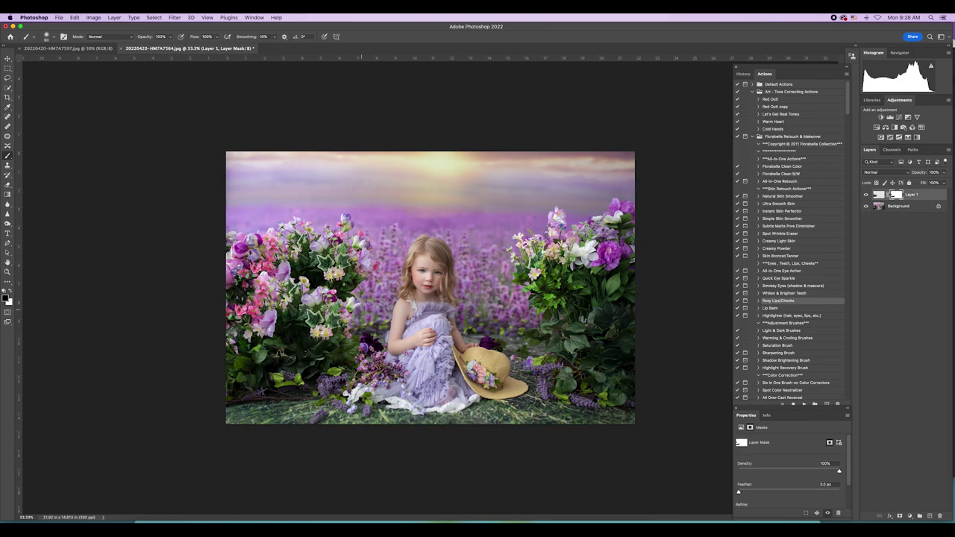
left_click(11, 291)
key("x")
- Compare the photo with and without the copied flower layer by toggling its visibility
left_click(866, 194)
left_click(867, 195)
left_click(866, 195)
left_click(866, 194)
left_click(866, 195)
left_click(866, 195)
left_click(866, 195)
left_click(866, 194)
- Flatten the image and fill the distracting patch low on the left bush's outer edge with Content-Aware at 100% opacity
left_click(117, 15)
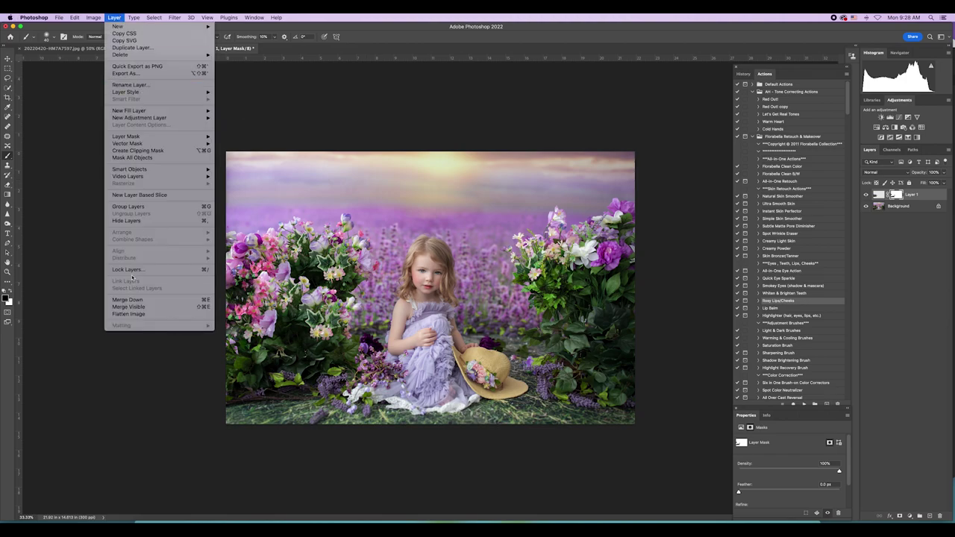
left_click(147, 315)
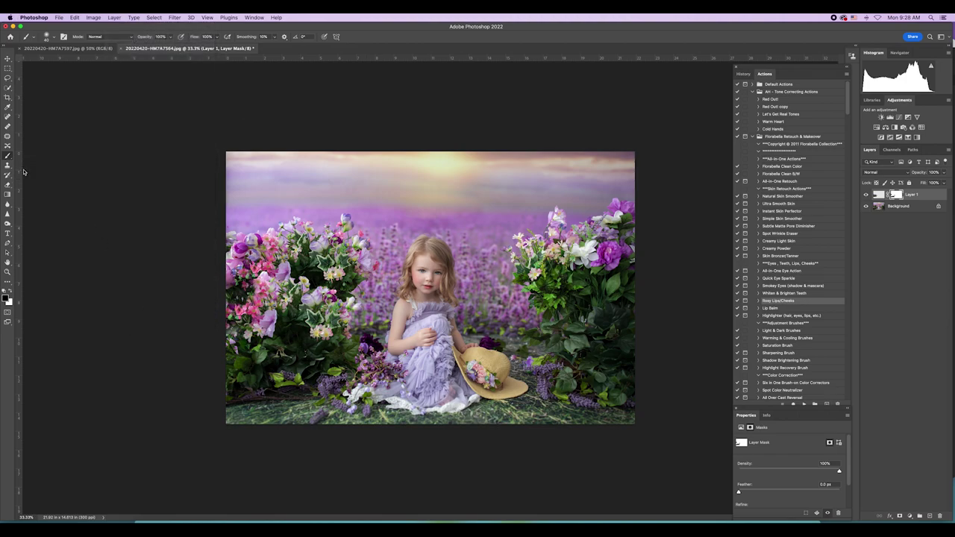
left_click(7, 136)
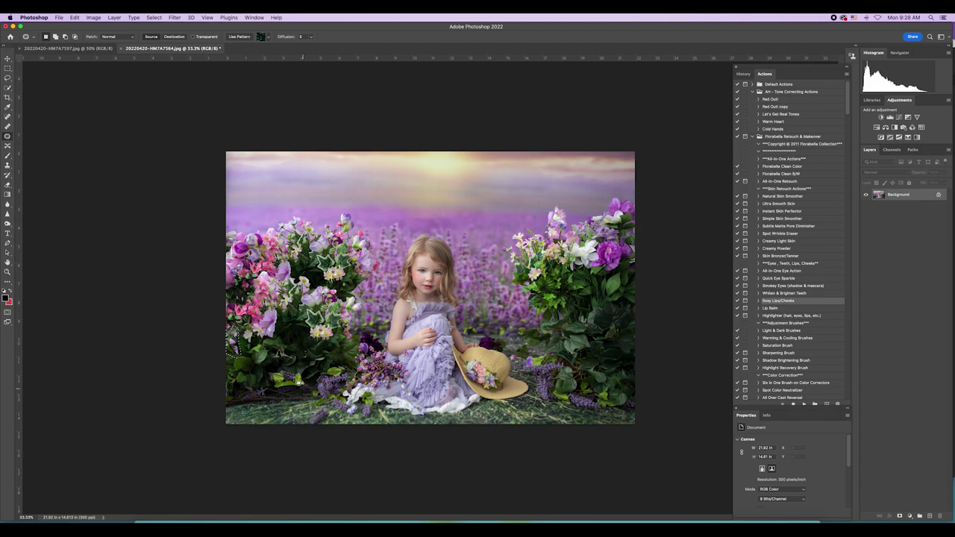
key("BackSpace")
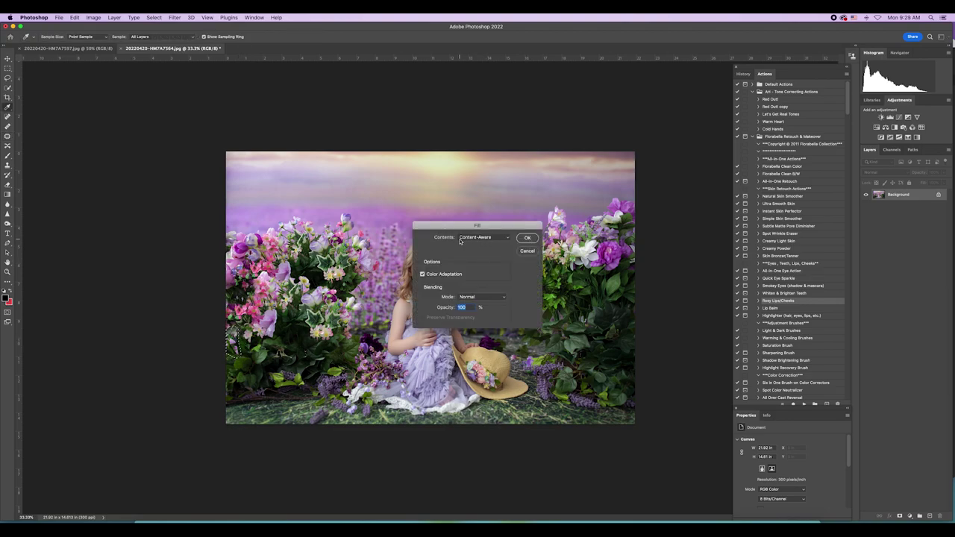
left_click(527, 238)
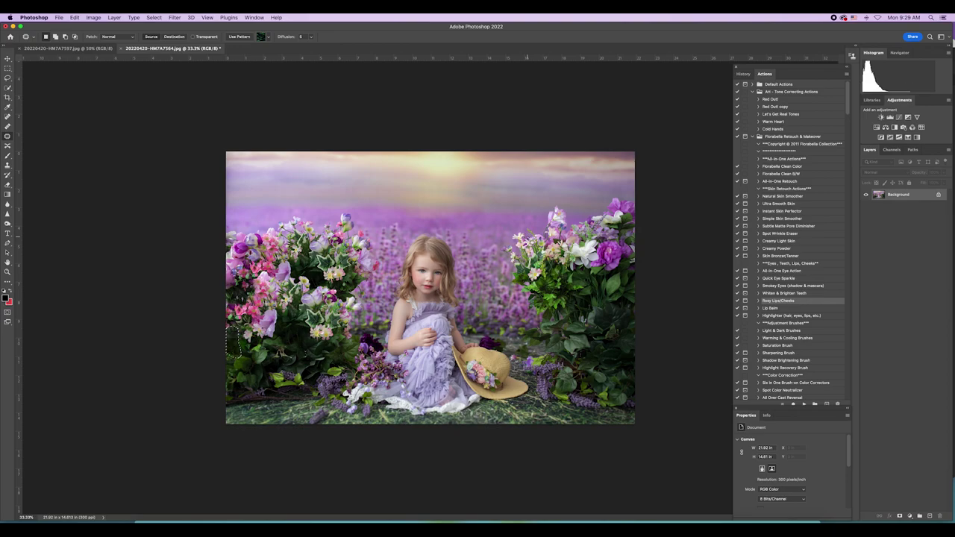
key("super+d")
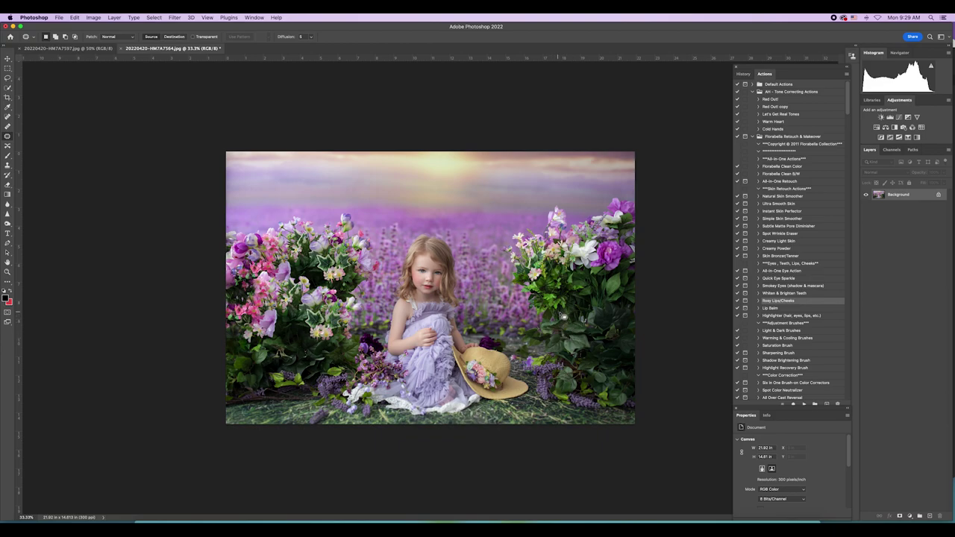
- Outline the distracting spot in the middle of the right bush's foliage, fill it with Content-Aware and deselect
mouse_move(588, 323)
left_mouse_down()
mouse_move(573, 332)
mouse_move(600, 334)
mouse_move(601, 302)
mouse_move(583, 316)
left_mouse_up()
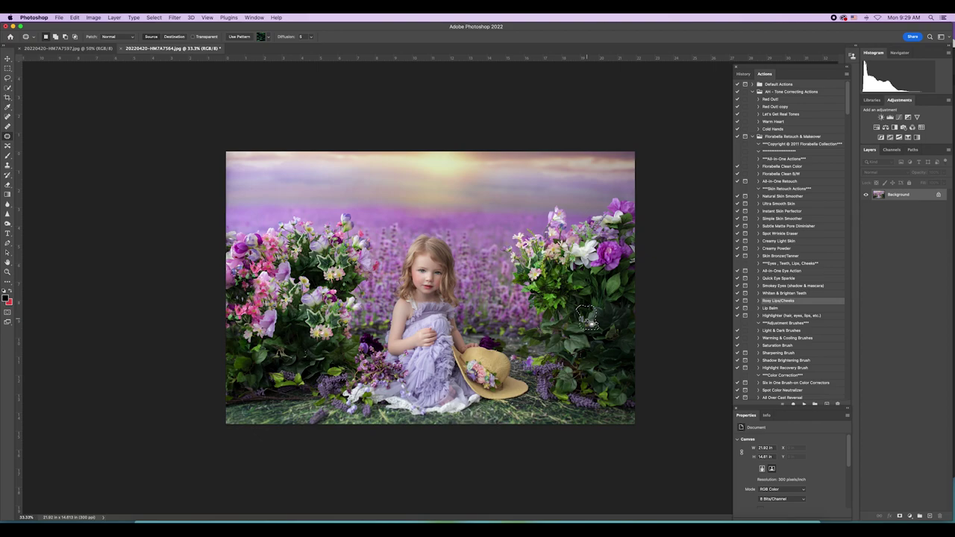
key("shift+BackSpace")
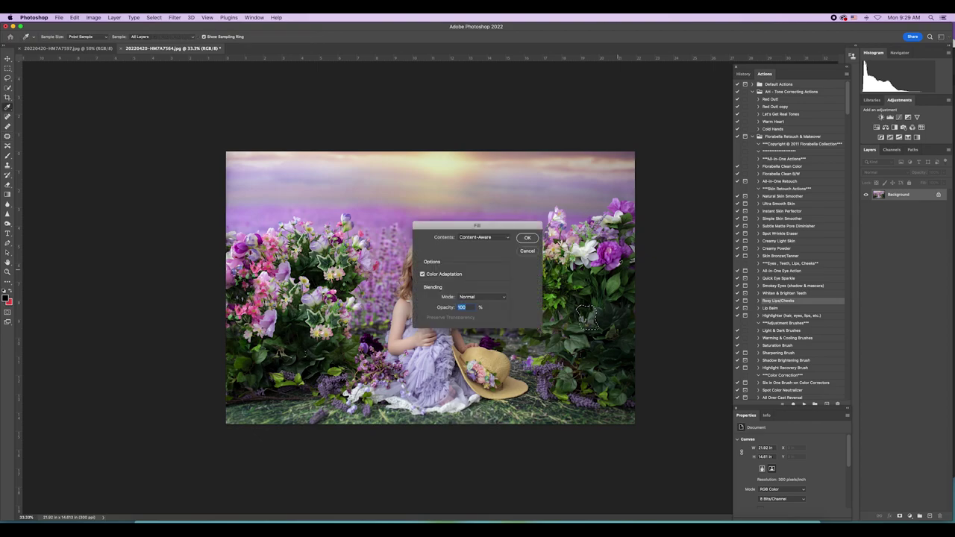
left_click(527, 237)
left_click(639, 334)
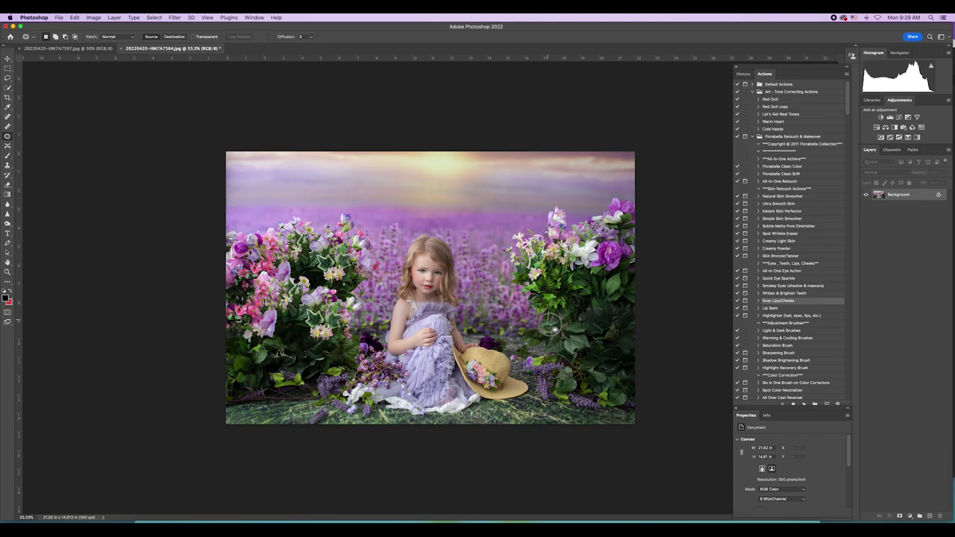
- Fill two more distracting spots along the right bush's inner edge with Content-Aware and clear the selection
left_click_drag(564, 317, 552, 313)
key("shift+BackSpace")
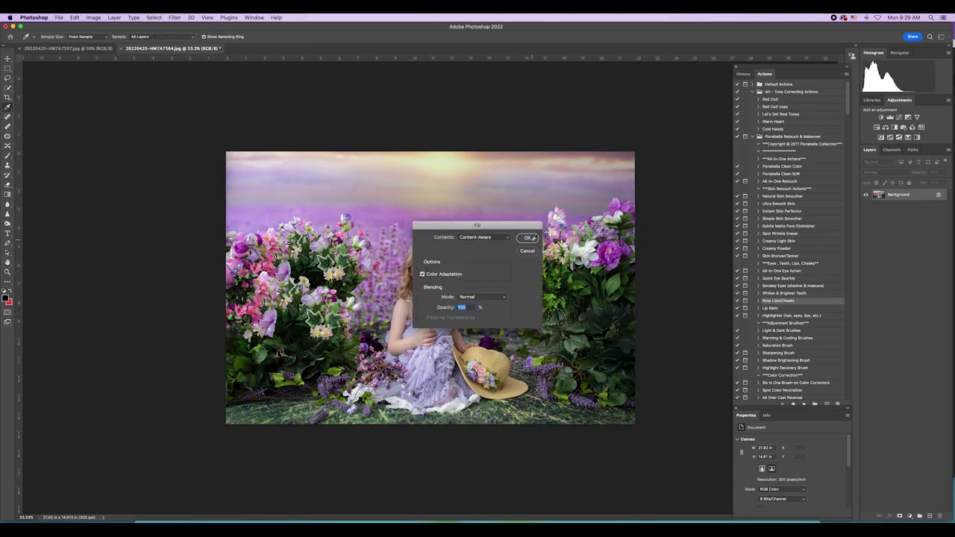
left_click(529, 237)
mouse_move(557, 334)
left_mouse_down()
mouse_move(571, 347)
mouse_move(574, 312)
mouse_move(552, 328)
left_mouse_up()
key("shift+BackSpace")
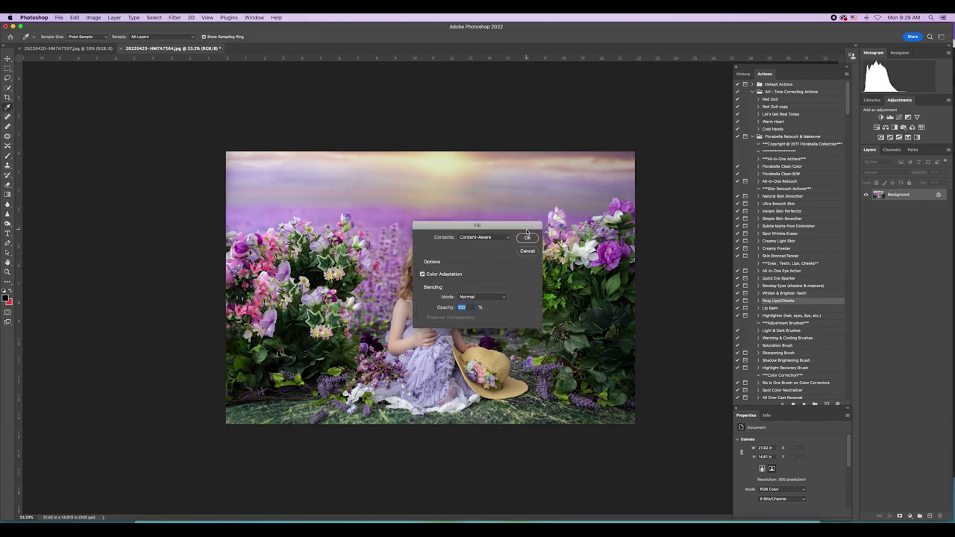
left_click(528, 237)
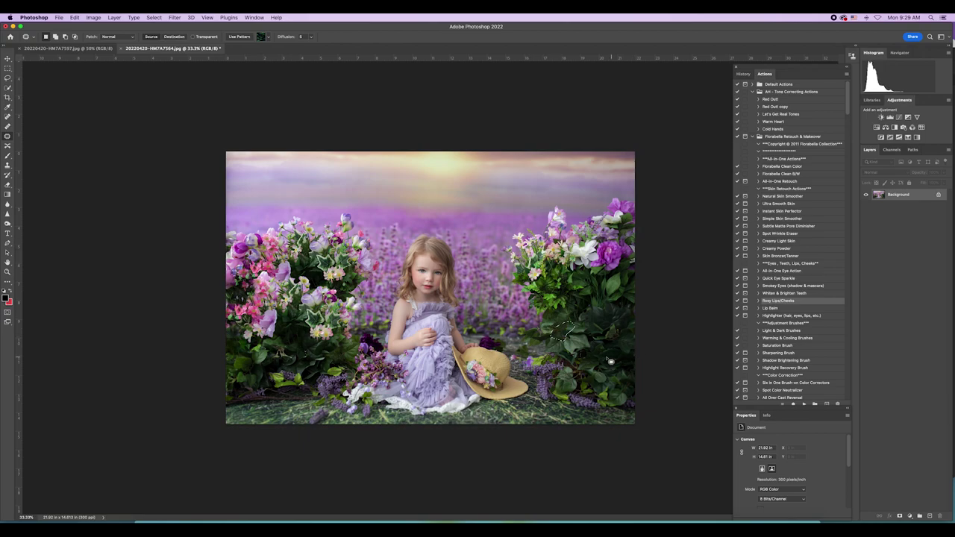
key("ctrl+d")
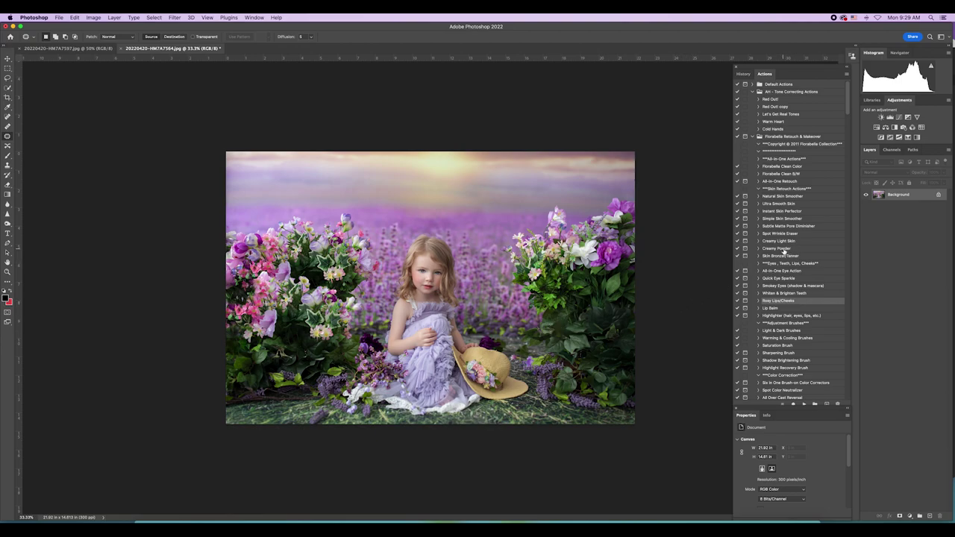
- Find the Campbell's Soup Cans (Classic Clean) action in the Dream Dress Sessions set and run it on the photo
left_click(752, 138)
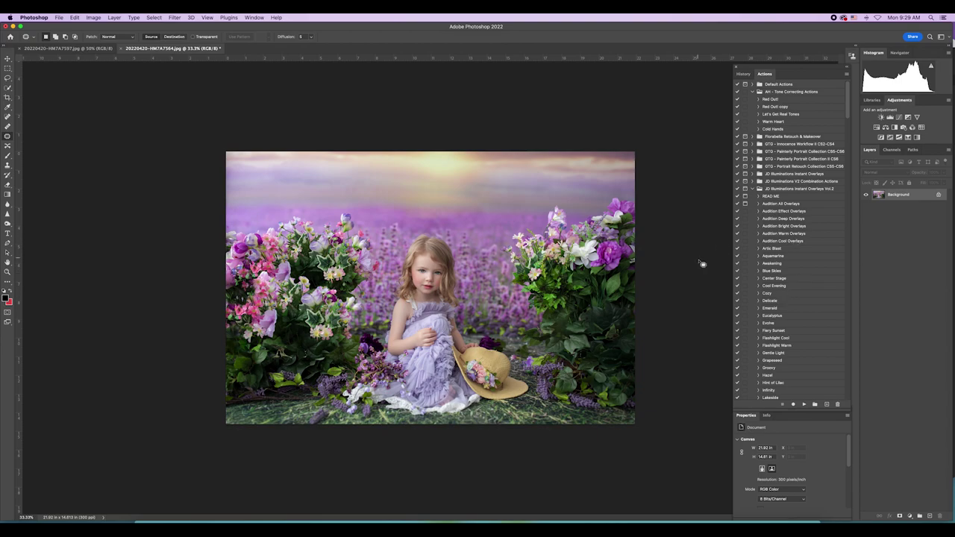
scroll(793, 244, "down", 5)
scroll(793, 245, "down", 5)
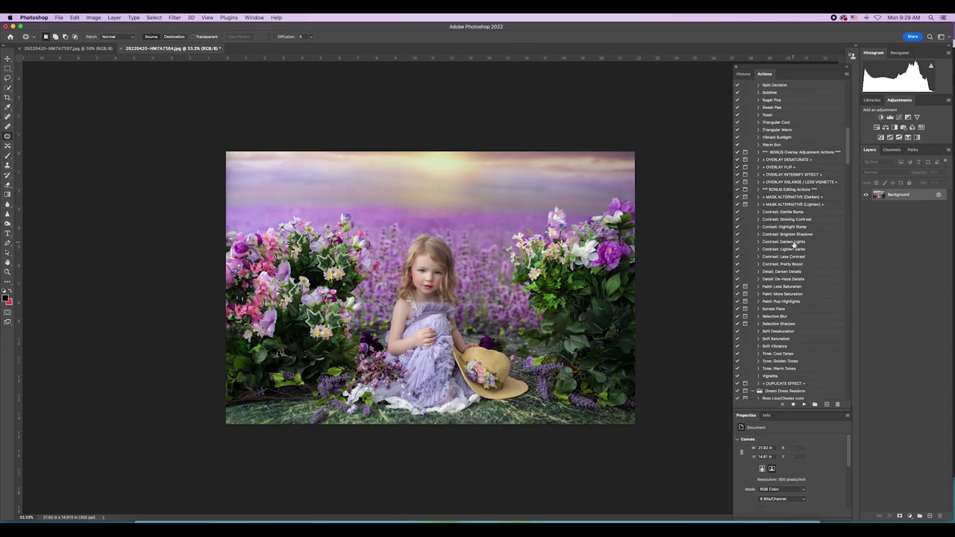
scroll(791, 237, "up", 10)
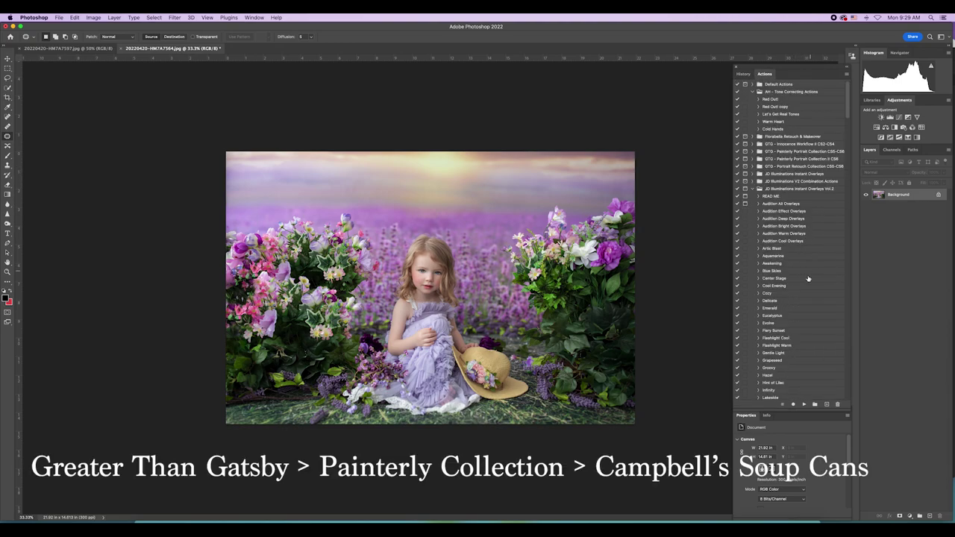
scroll(805, 284, "down", 8)
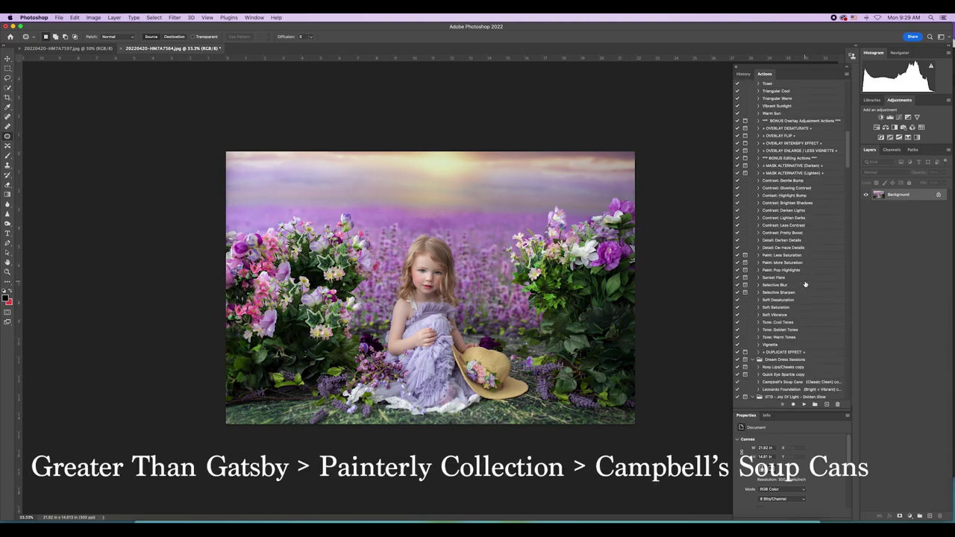
scroll(806, 284, "down", 5)
left_click(793, 274)
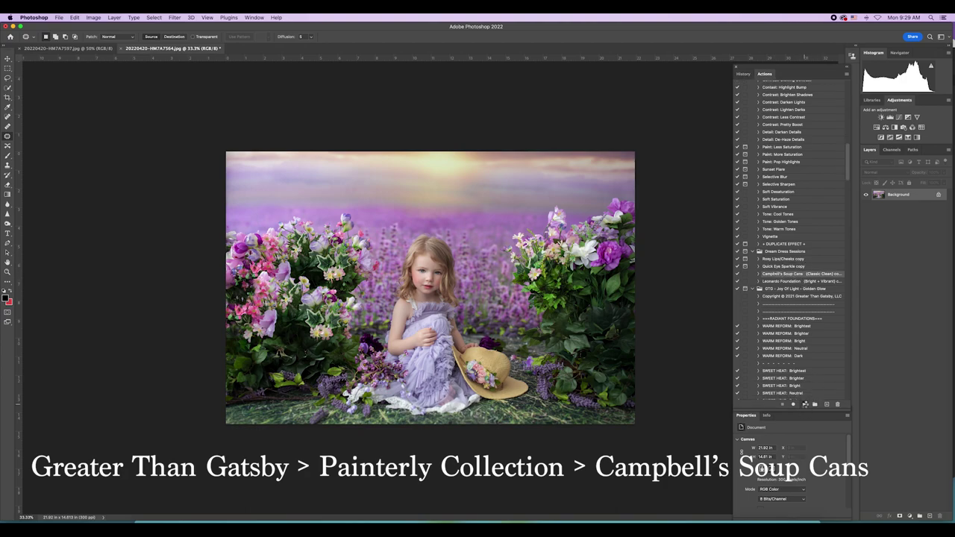
left_click(803, 404)
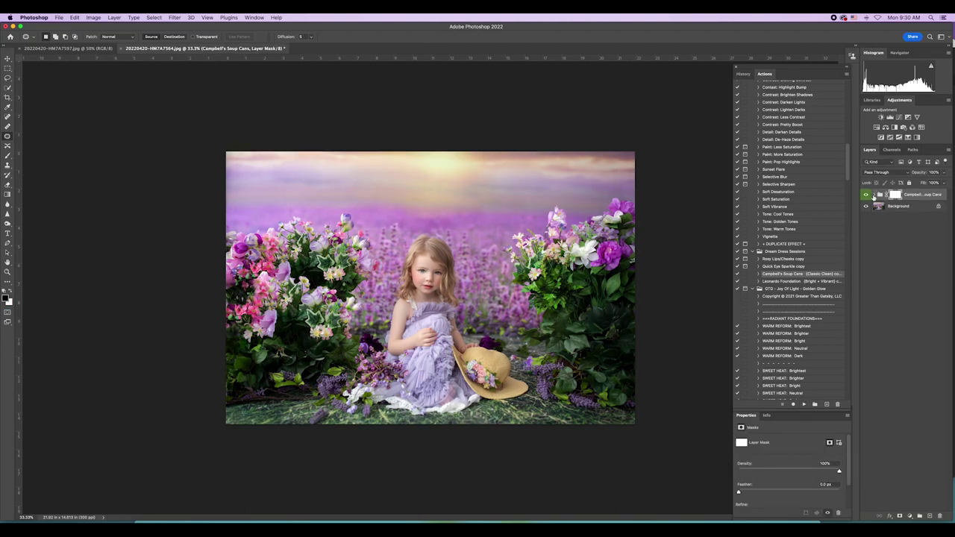
- Examine the adjustment layers inside the Campbell's Soup Cans group and collapse the group
left_click(874, 196)
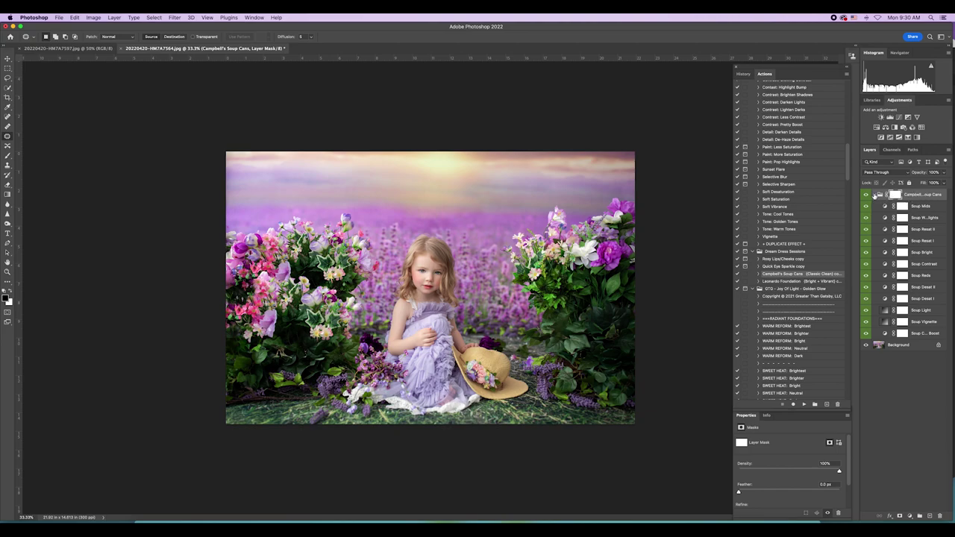
left_click(875, 195)
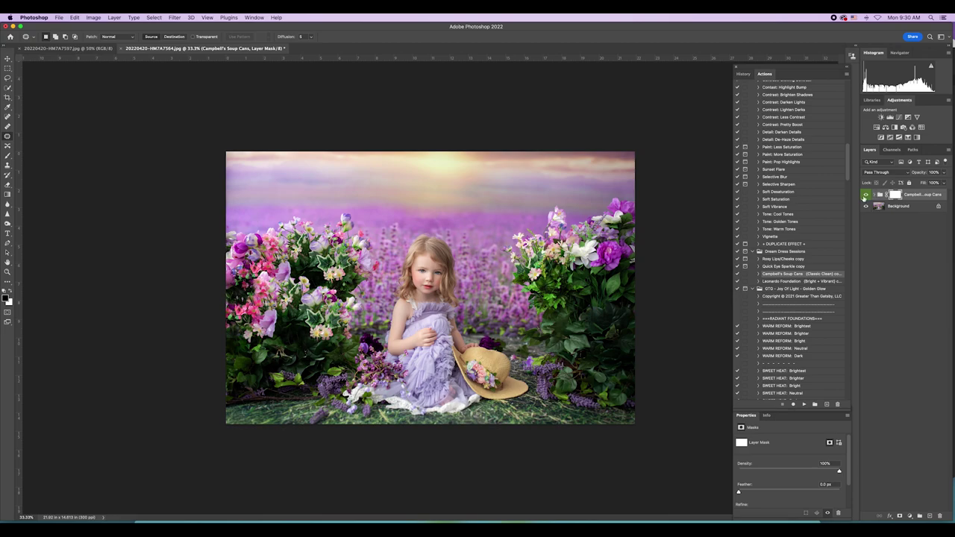
left_click(874, 195)
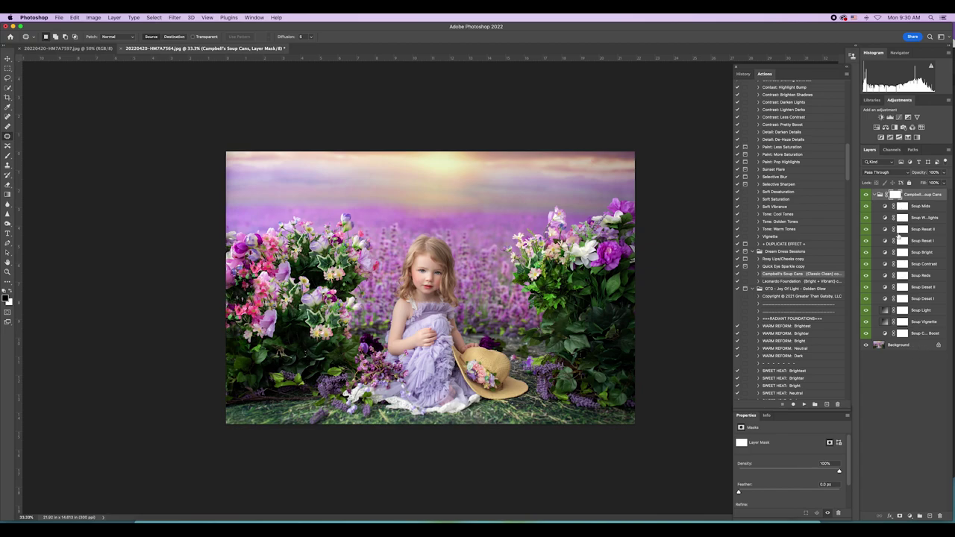
left_click(878, 194)
left_click(878, 195)
left_click(875, 194)
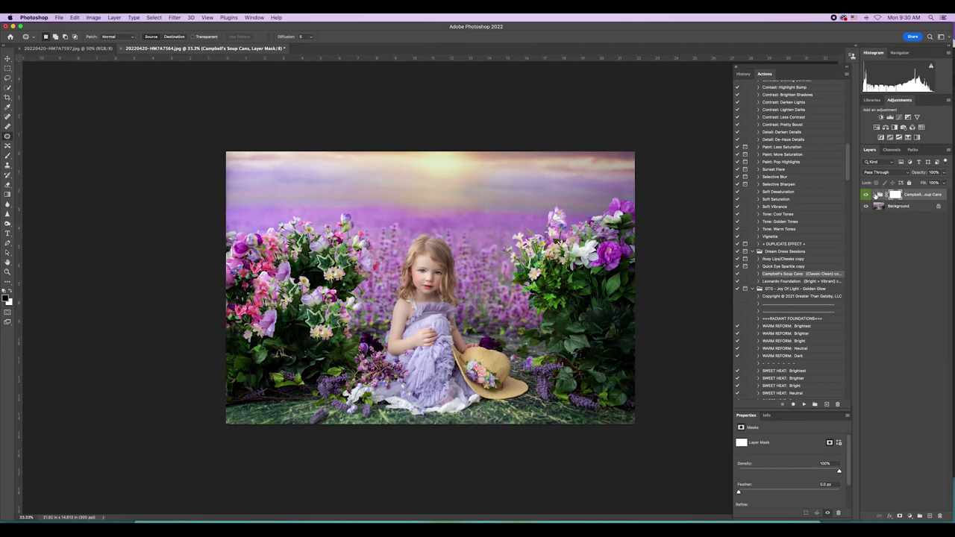
- Flatten the image and run the Center Stage overlay action from JD Illuminations Instant Overlays Vol.2
left_click(114, 17)
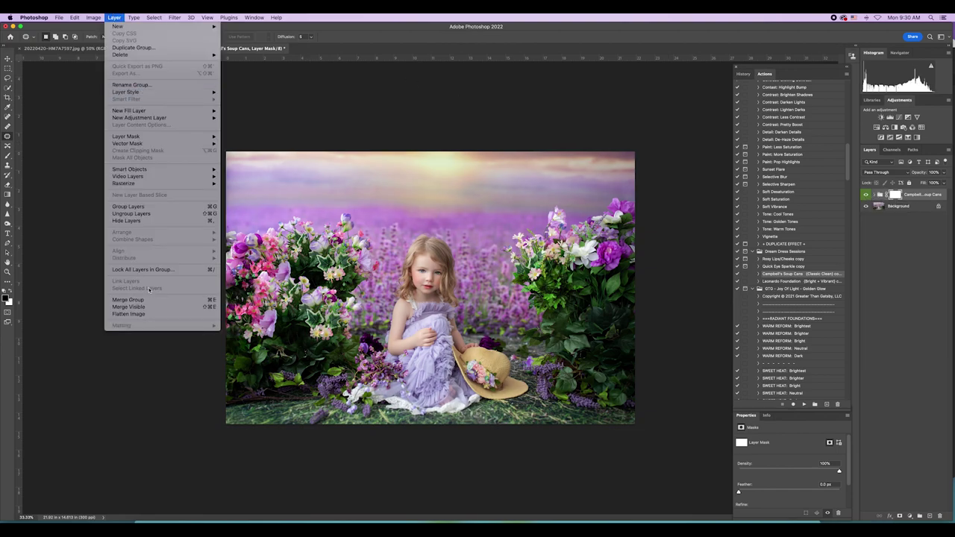
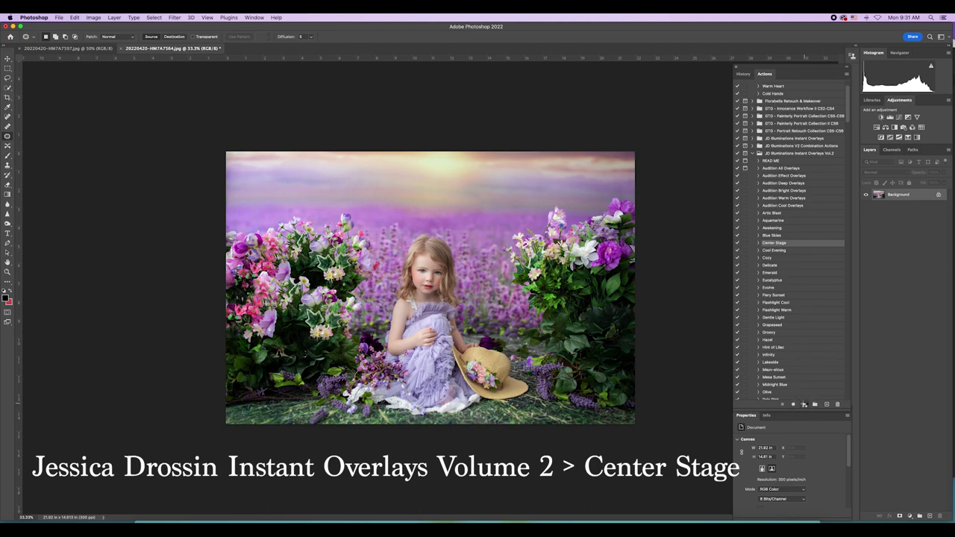
left_click(803, 404)
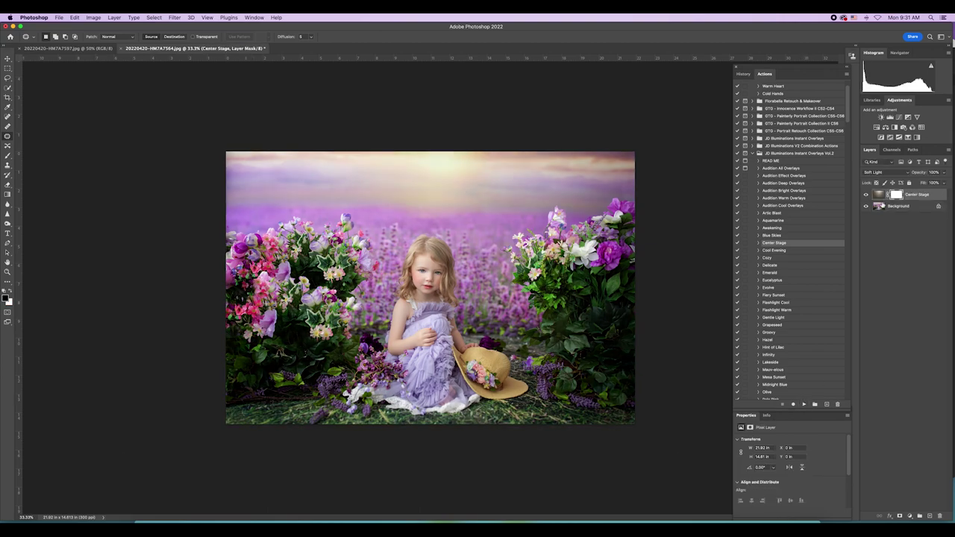
- Compare the photo with and without the Center Stage overlay by toggling its visibility
left_click(866, 195)
left_click(866, 195)
left_click(866, 194)
left_click(866, 195)
- Mask the Center Stage overlay off both flower bushes by painting its layer mask black with a much larger brush
left_click(896, 195)
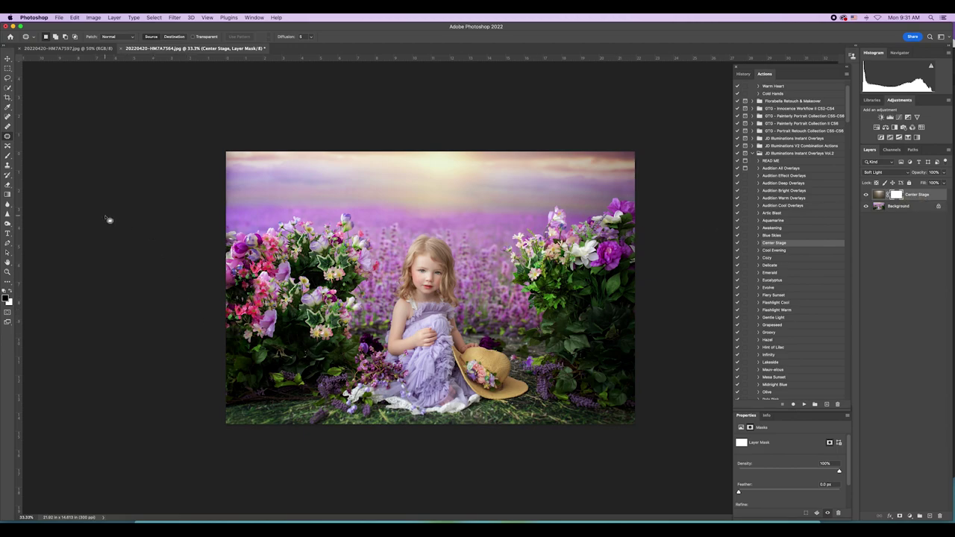
left_click(9, 156)
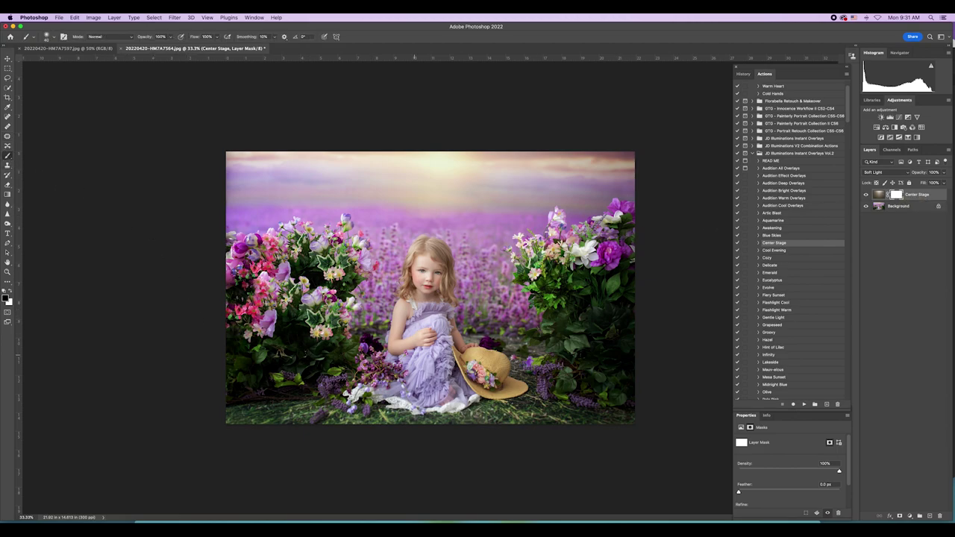
key("bracketright")
key("bracketright")
key("bracketright")
key("bracketright")
key("bracketright")
key("bracketright")
key("bracketright")
key("bracketright")
key("bracketright")
key("bracketright")
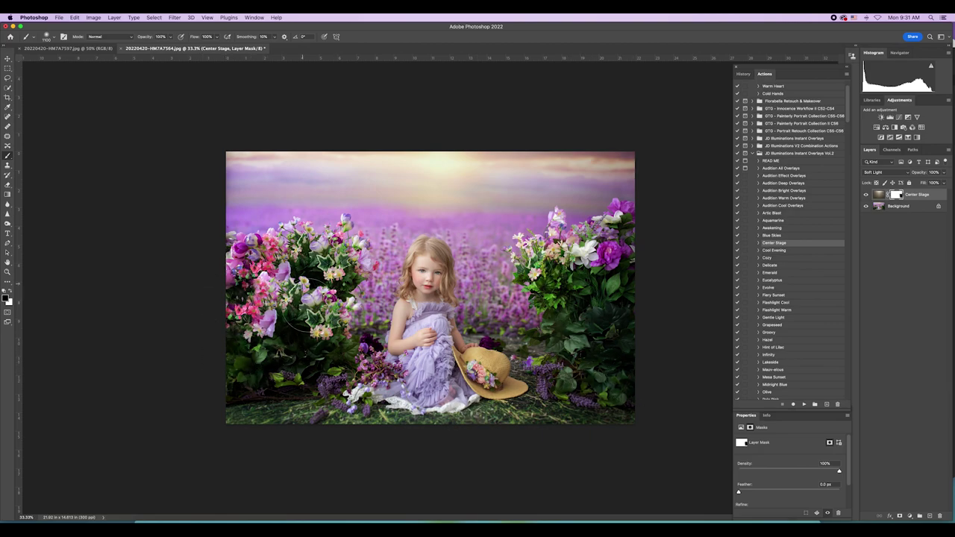
mouse_move(240, 357)
left_mouse_down()
mouse_move(297, 330)
mouse_move(306, 276)
left_mouse_up()
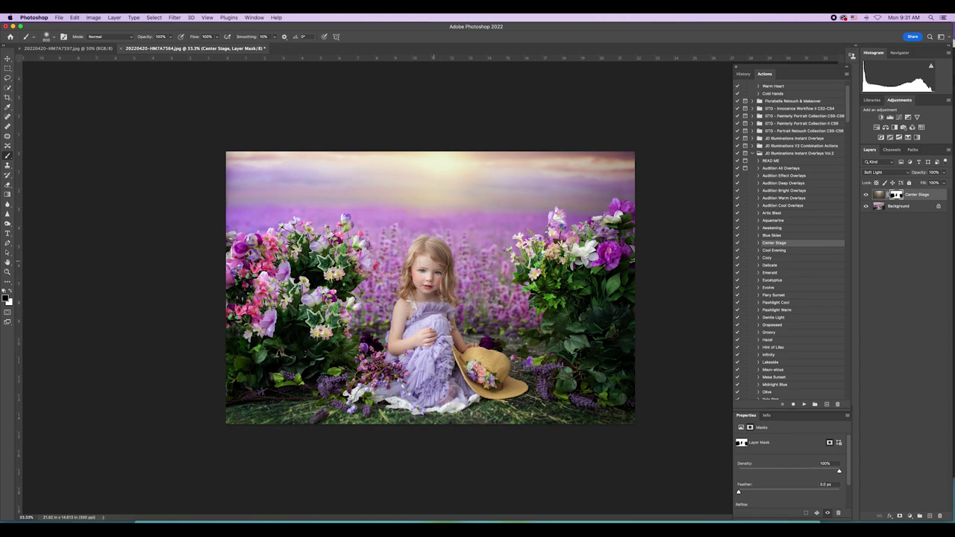
- Compare the photo with and without the masked Center Stage overlay
left_click(866, 194)
left_click(866, 195)
left_click(866, 195)
left_click(866, 195)
- Flatten the image and run the Flashlight Cool overlay action on the photo
left_click(112, 16)
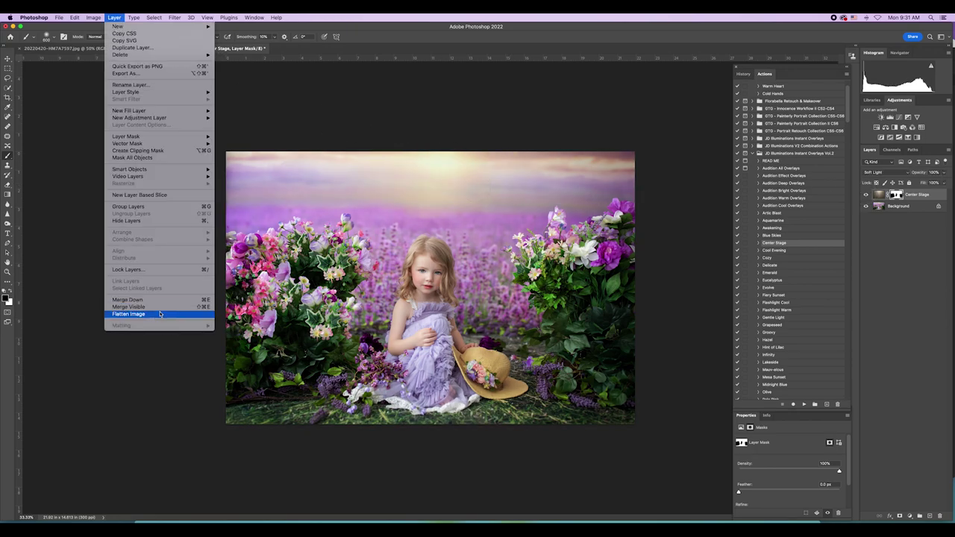
left_click(165, 314)
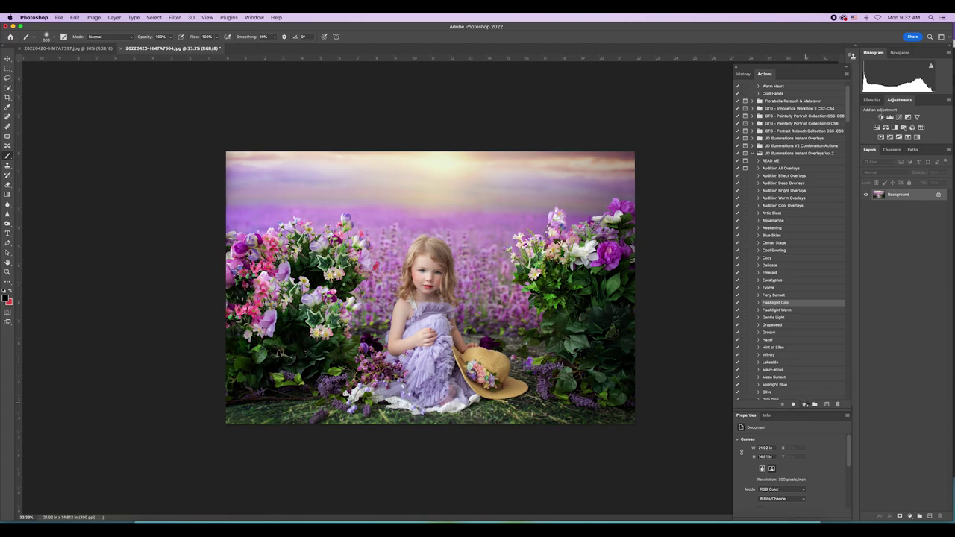
left_click(803, 404)
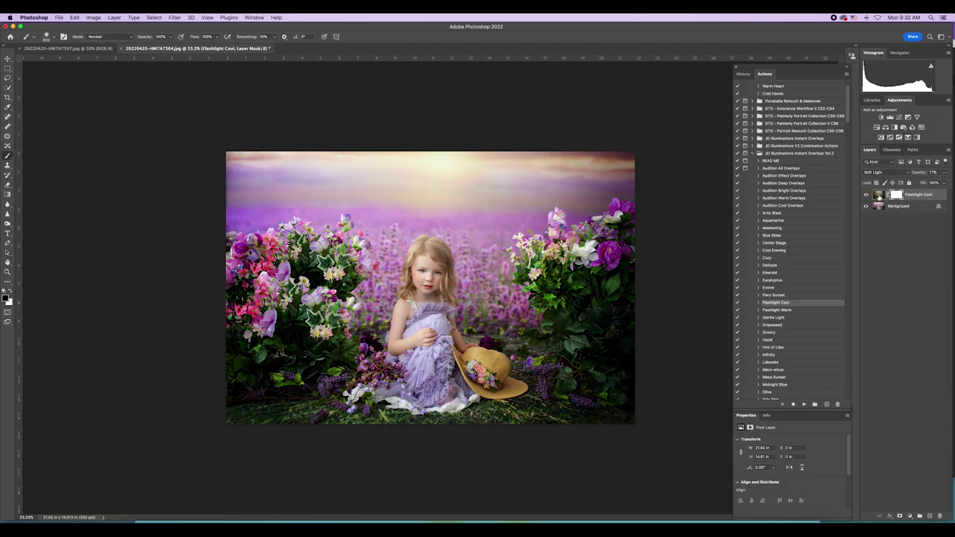
- Compare the photo with and without the Flashlight Cool overlay by toggling its visibility
left_click(866, 195)
left_click(866, 195)
left_click(866, 194)
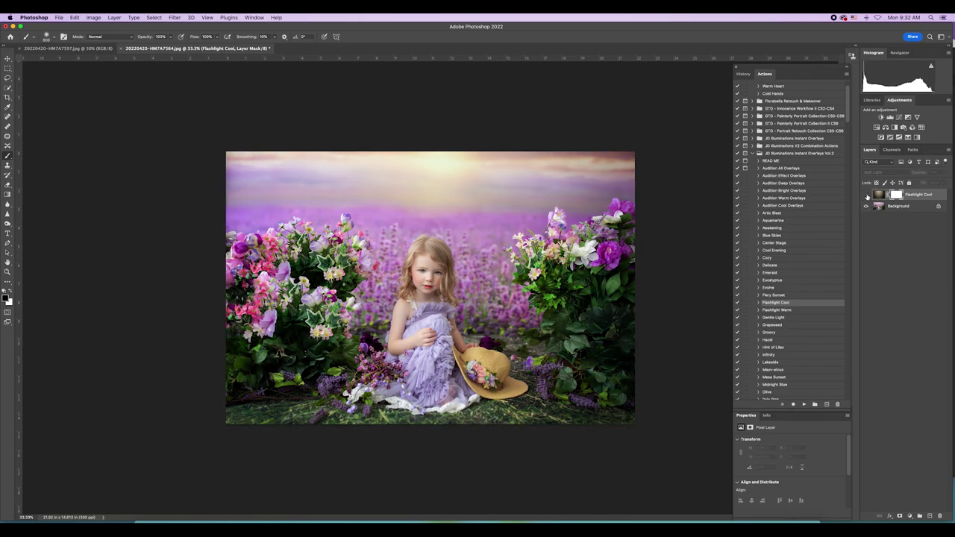
left_click(866, 195)
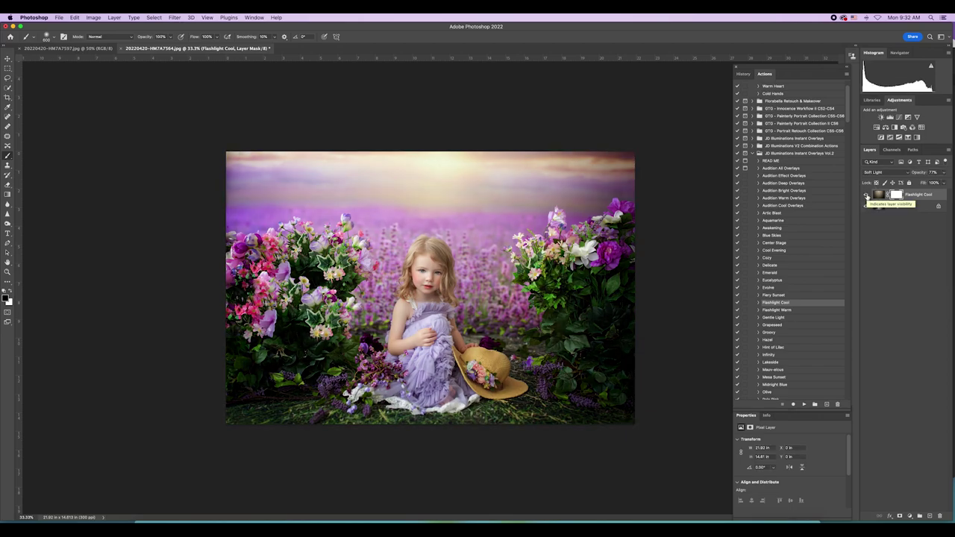
- Soften the Flashlight Cool overlay over both flower bushes by painting its mask black with a large brush at 40% opacity
left_click(896, 195)
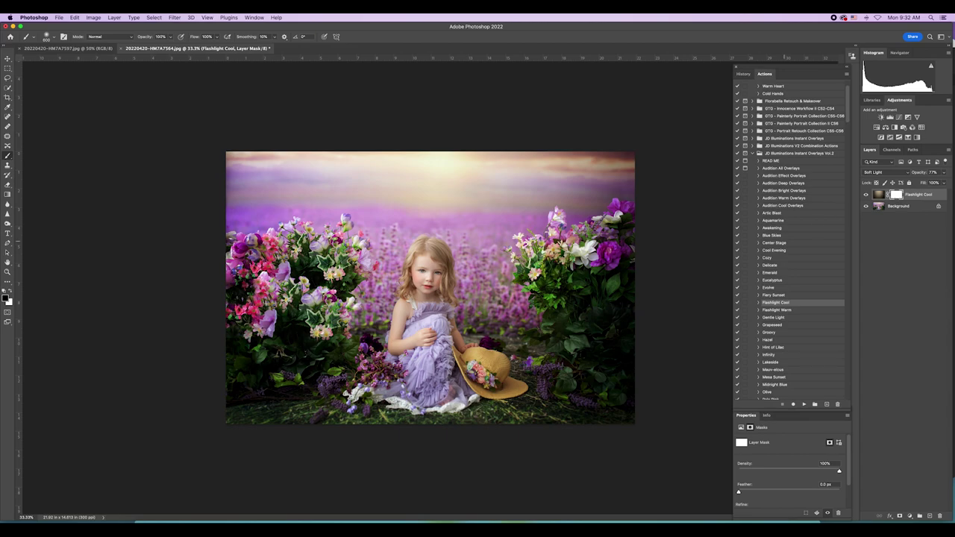
key("bracketright")
key("bracketright")
key("bracketright")
key("bracketright")
key("bracketright")
key("bracketright")
key("bracketright")
key("bracketright")
left_click(170, 36)
left_click_drag(173, 46, 150, 47)
mouse_move(258, 328)
left_mouse_down()
mouse_move(229, 329)
mouse_move(216, 365)
left_mouse_up()
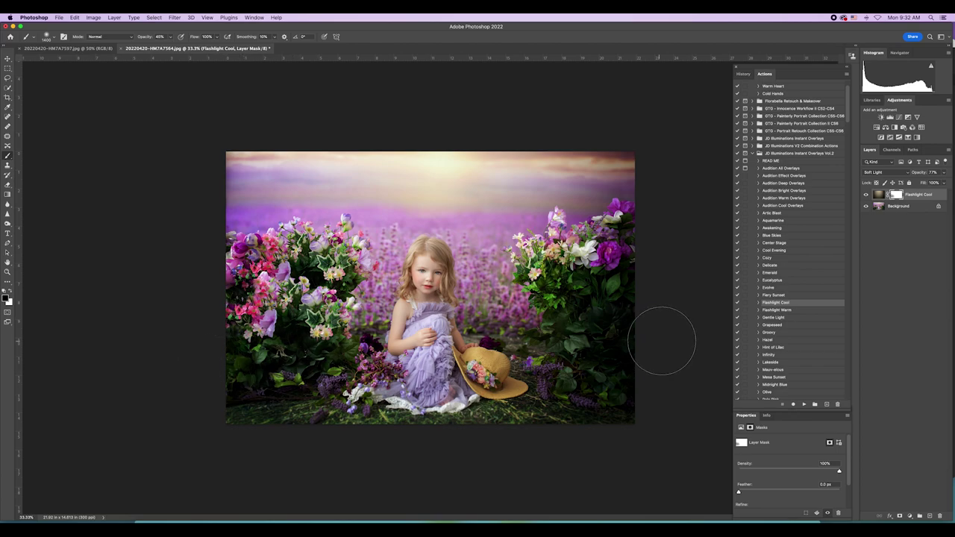
mouse_move(571, 306)
left_mouse_down()
mouse_move(608, 362)
mouse_move(639, 372)
left_mouse_up()
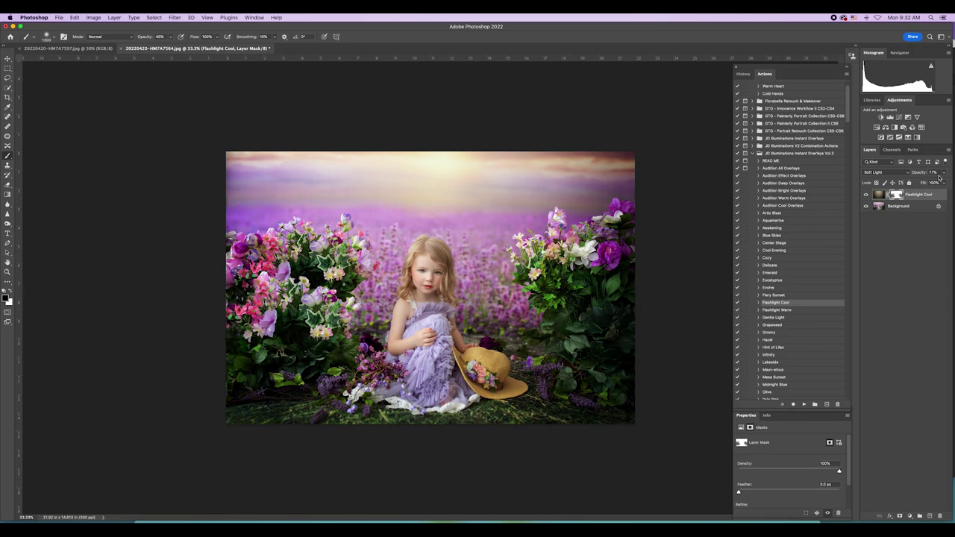
- Compare the photo with and without the masked Flashlight Cool overlay
left_click(866, 195)
left_click(866, 195)
left_click(866, 194)
left_click(866, 194)
- Flatten the image and run the Romanticism (pure clean) finishing tone from the GTG Painterly Portrait Collection II set, allowing the action to continue
left_click(114, 17)
left_click(147, 317)
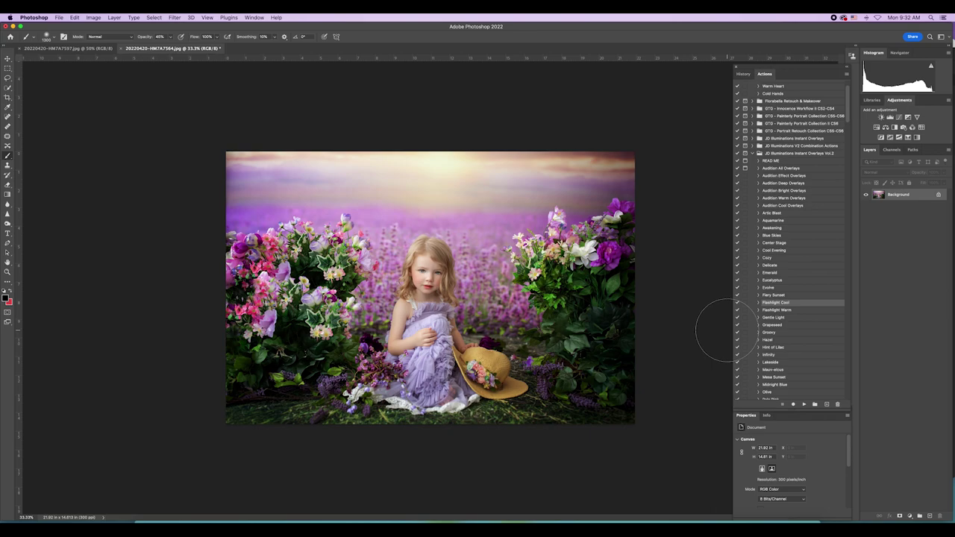
scroll(810, 244, "up", 3)
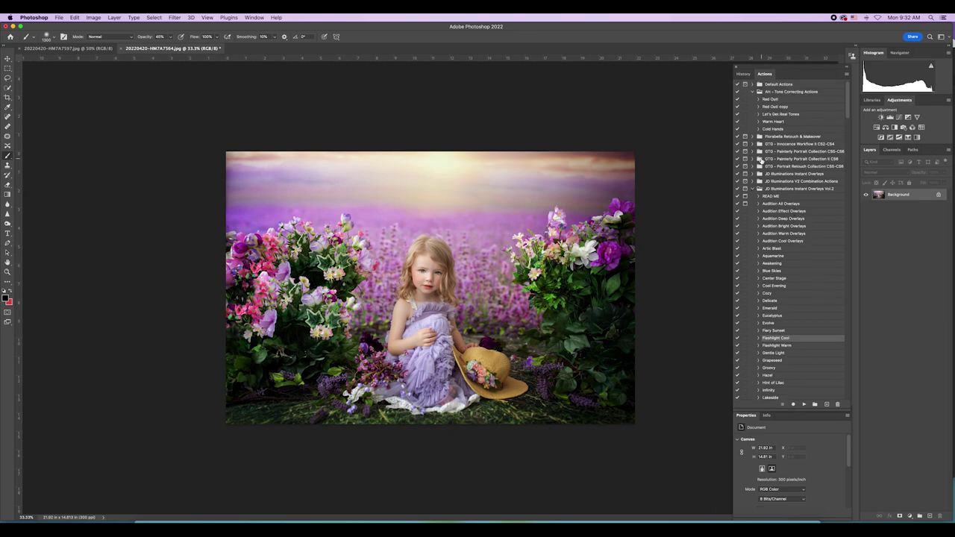
left_click(754, 160)
scroll(782, 252, "down", 10)
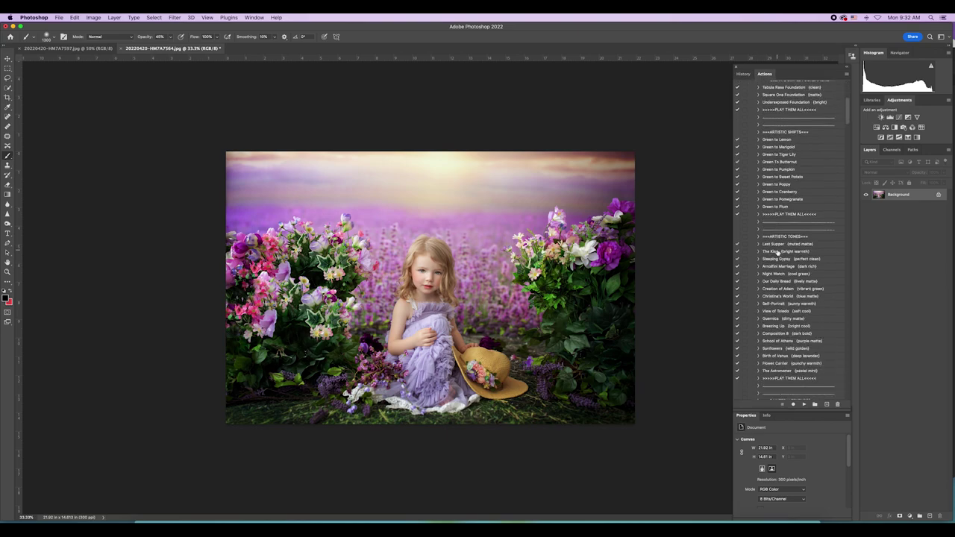
scroll(781, 253, "down", 15)
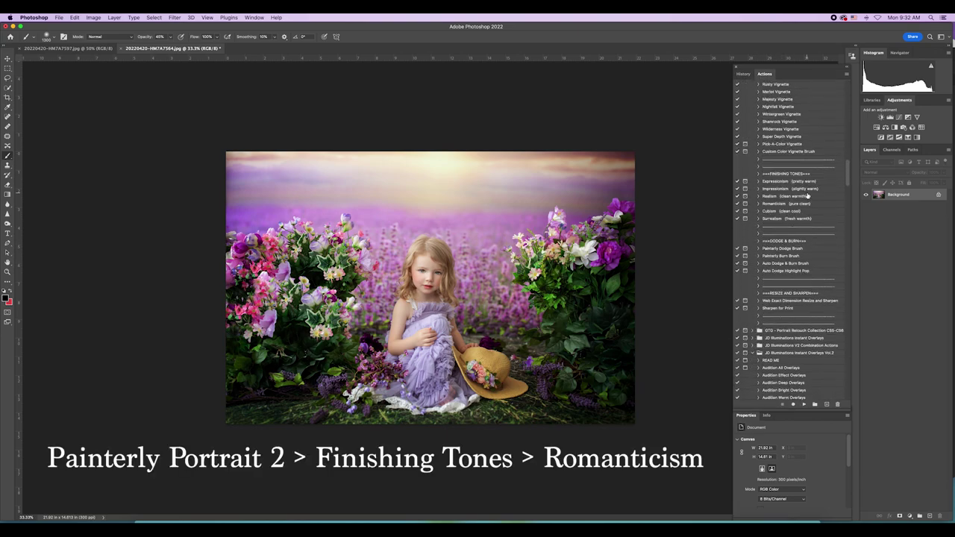
left_click(811, 204)
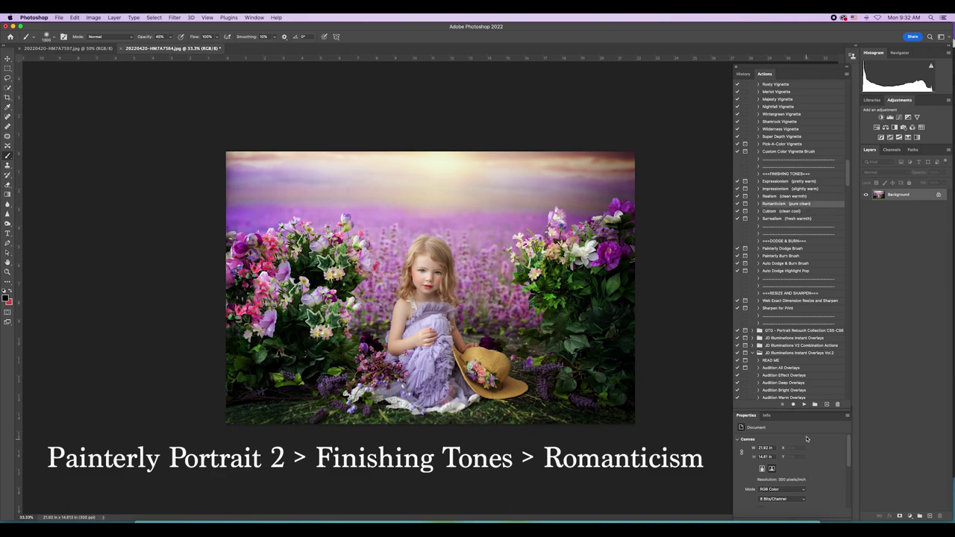
left_click(803, 405)
left_click(537, 179)
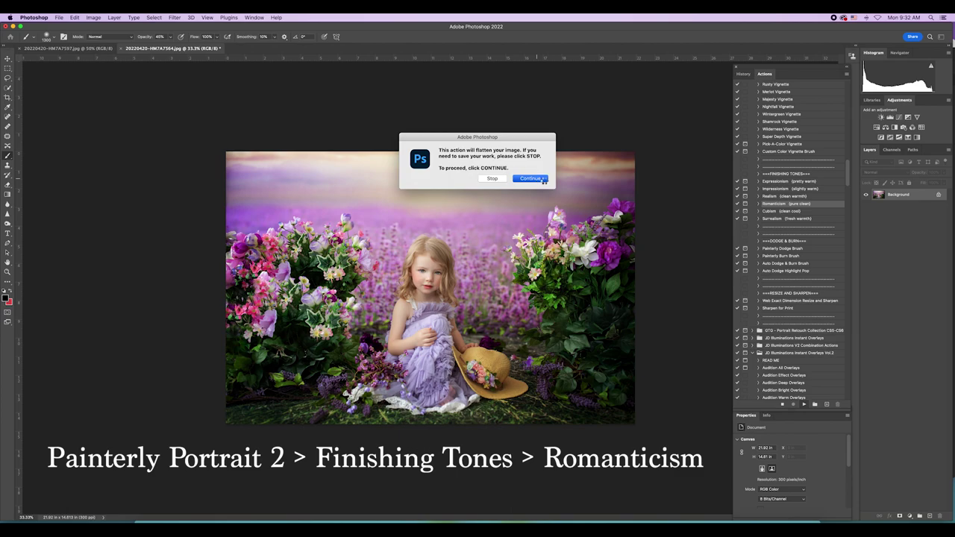
left_click(544, 180)
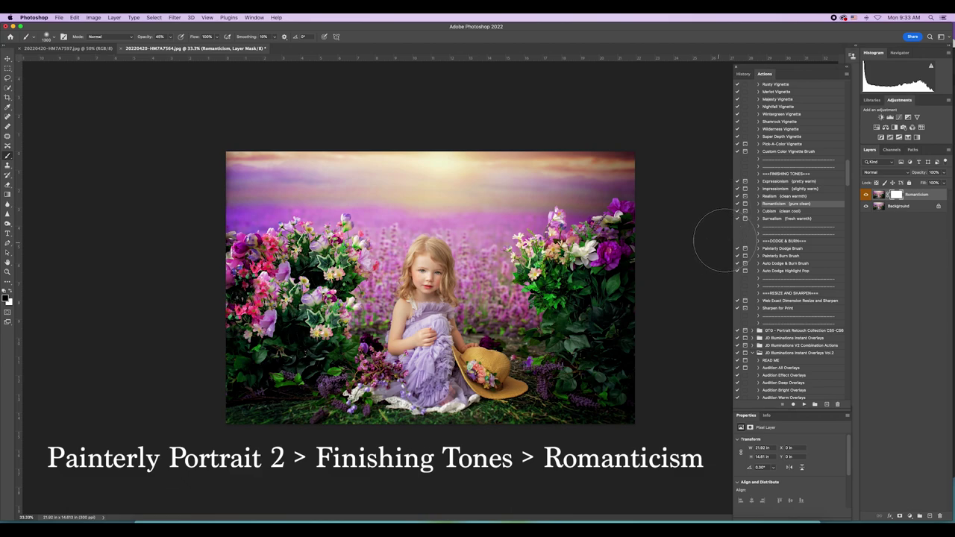
- Compare the photo with and without the Romanticism layer and reduce the layer's opacity to 52%
left_click(866, 195)
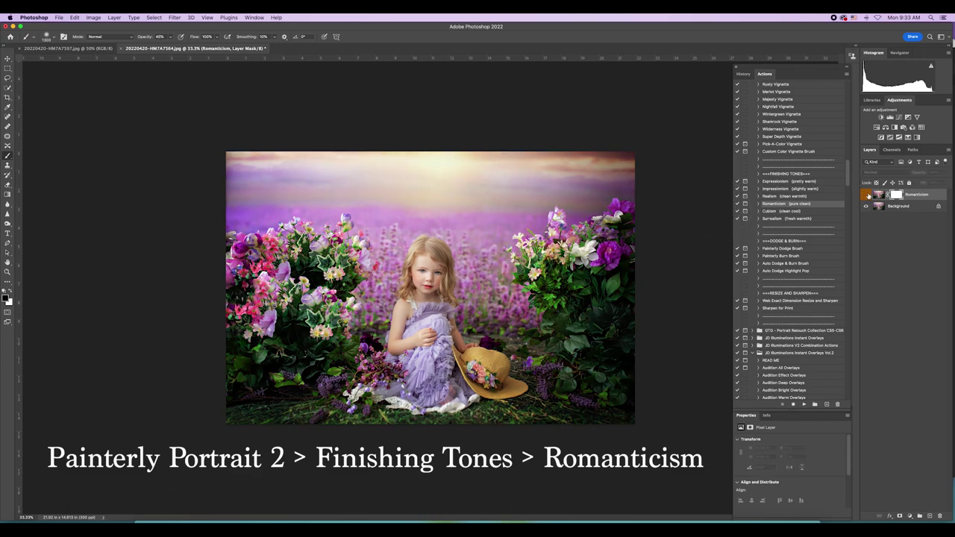
left_click(866, 194)
left_click(866, 194)
left_click(866, 195)
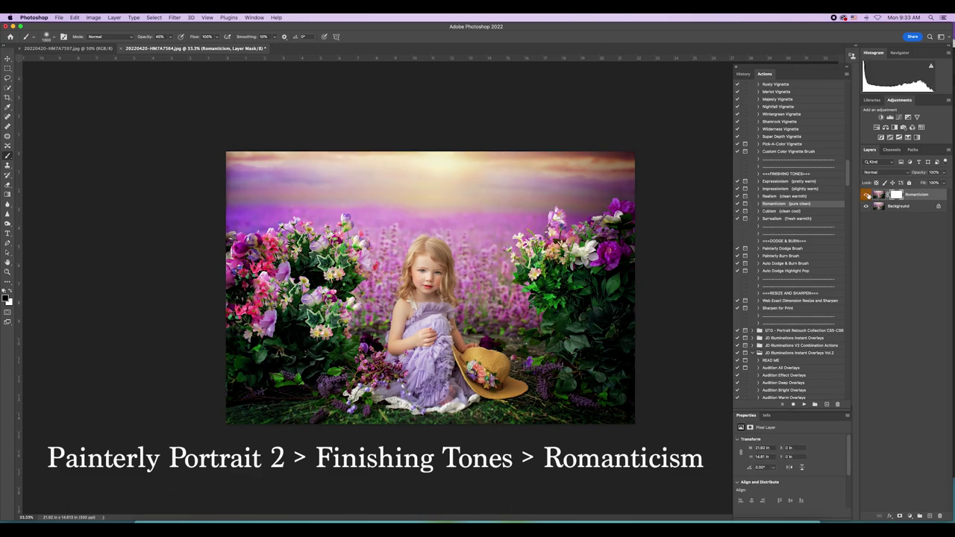
left_click(942, 174)
mouse_move(944, 187)
left_mouse_down()
mouse_move(909, 182)
mouse_move(927, 181)
left_mouse_up()
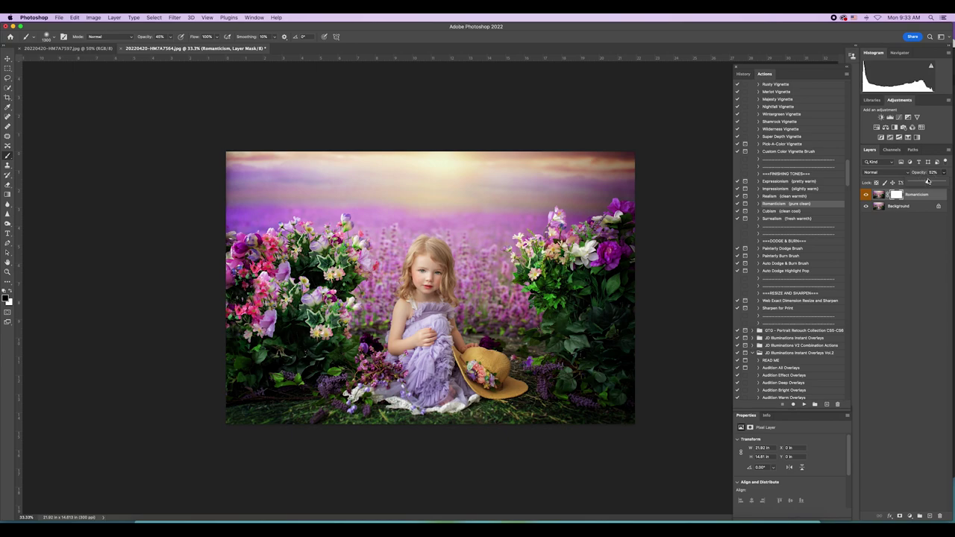
- Flatten the Romanticism layer into the photo
left_click(865, 194)
left_click(114, 17)
left_click(156, 313)
- Run the Lavender Fields Haze gradient haze action from the GTG Joy Of Light - Light & Airy set
scroll(807, 291, "down", 2)
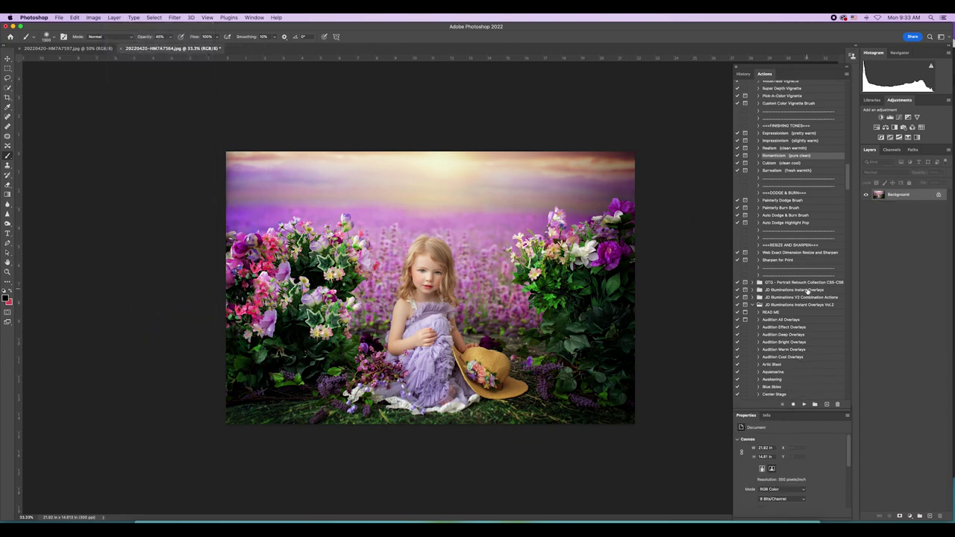
scroll(806, 291, "down", 10)
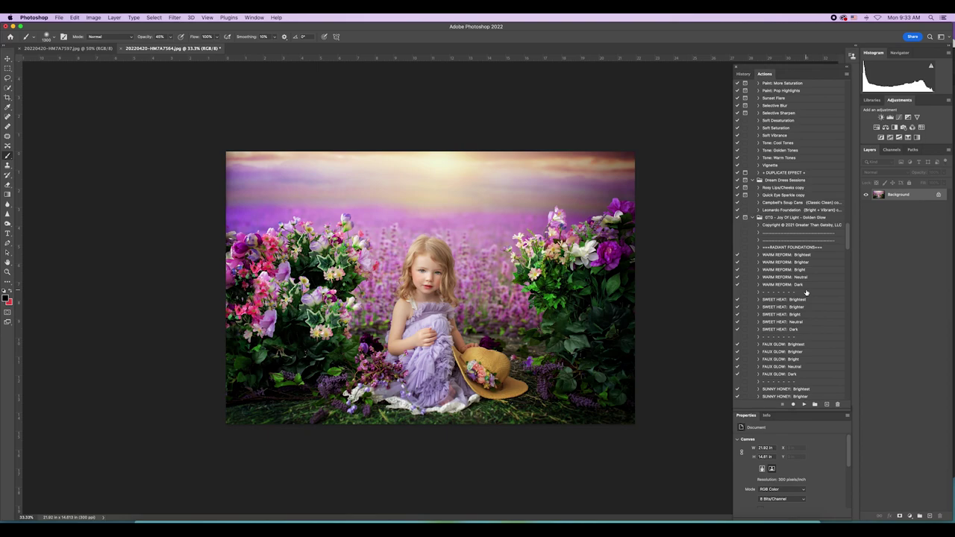
scroll(806, 291, "down", 3)
scroll(791, 240, "down", 15)
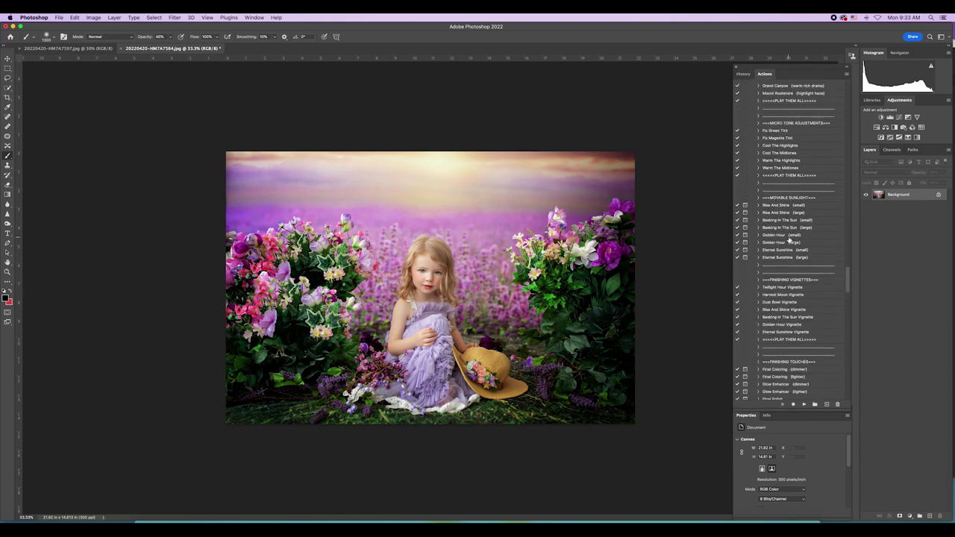
scroll(789, 240, "down", 15)
scroll(789, 239, "down", 3)
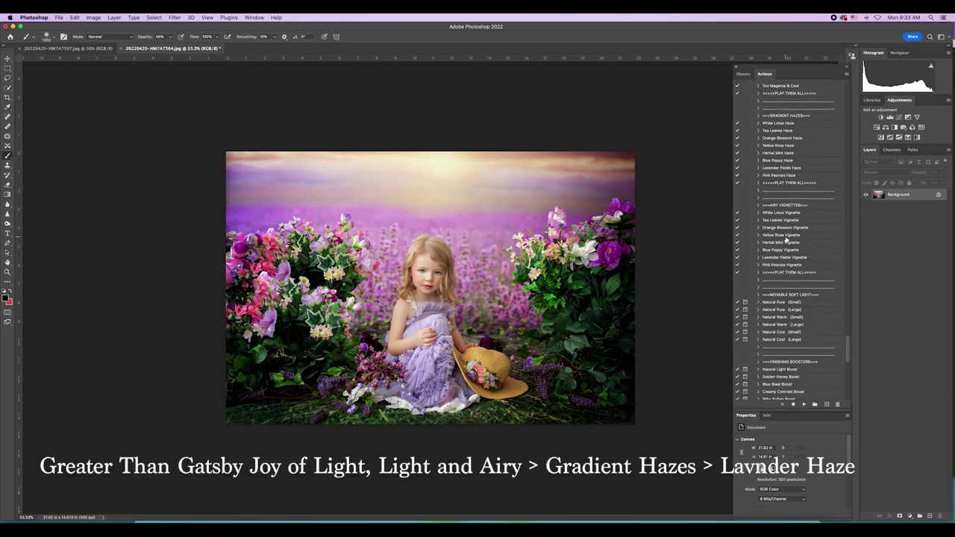
scroll(792, 263, "up", 4)
scroll(792, 263, "up", 1)
left_click(795, 263)
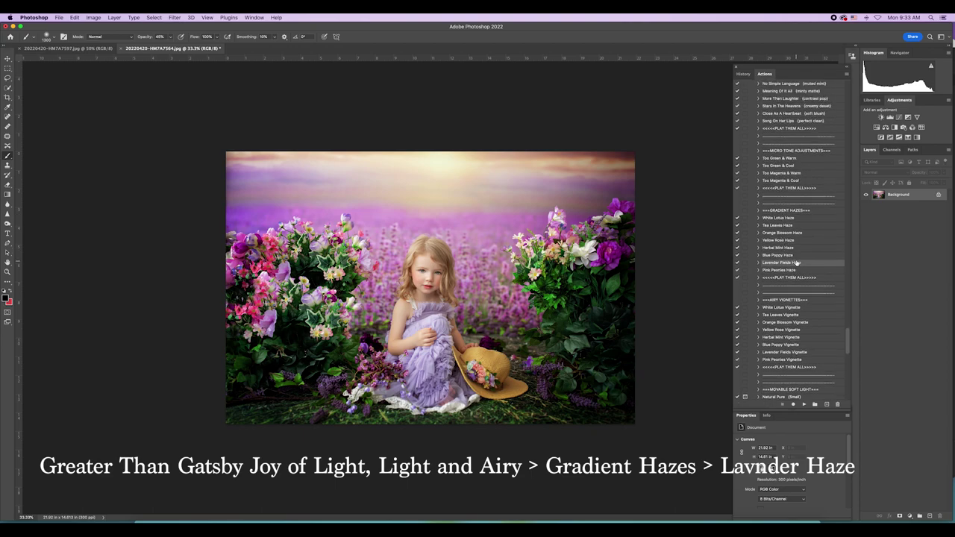
left_click(804, 403)
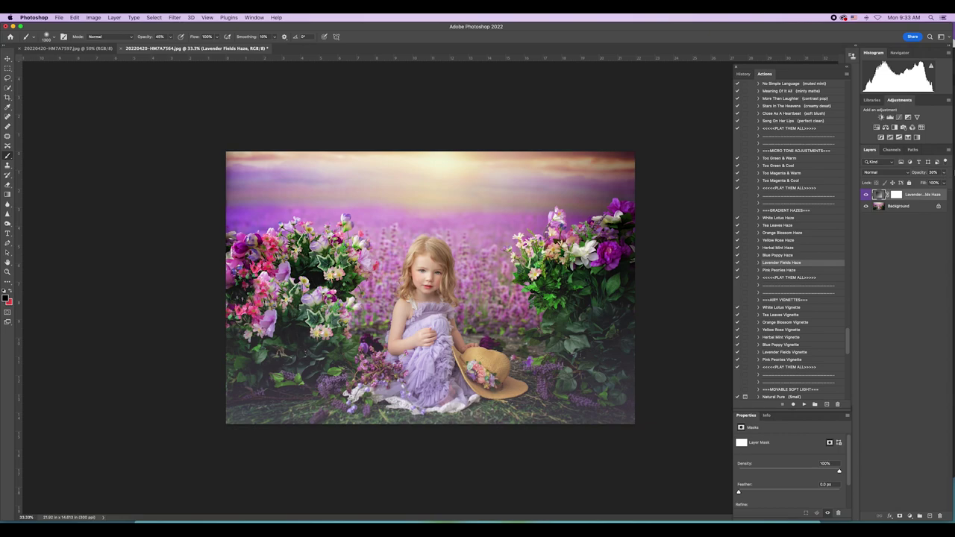
- Reduce the Lavender Fields Haze layer's opacity to 9% and flatten the image
left_click(946, 175)
left_click_drag(928, 184, 915, 183)
left_click(114, 17)
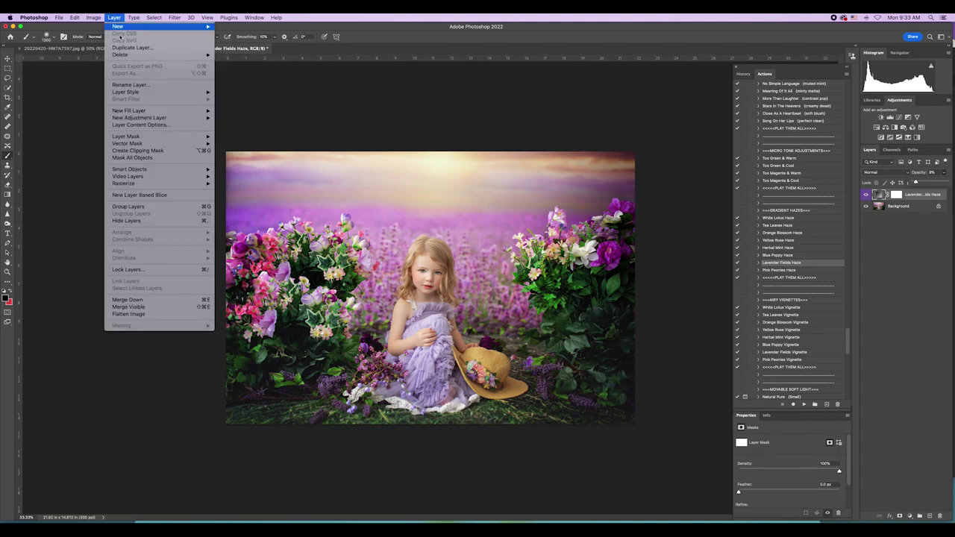
left_click(158, 315)
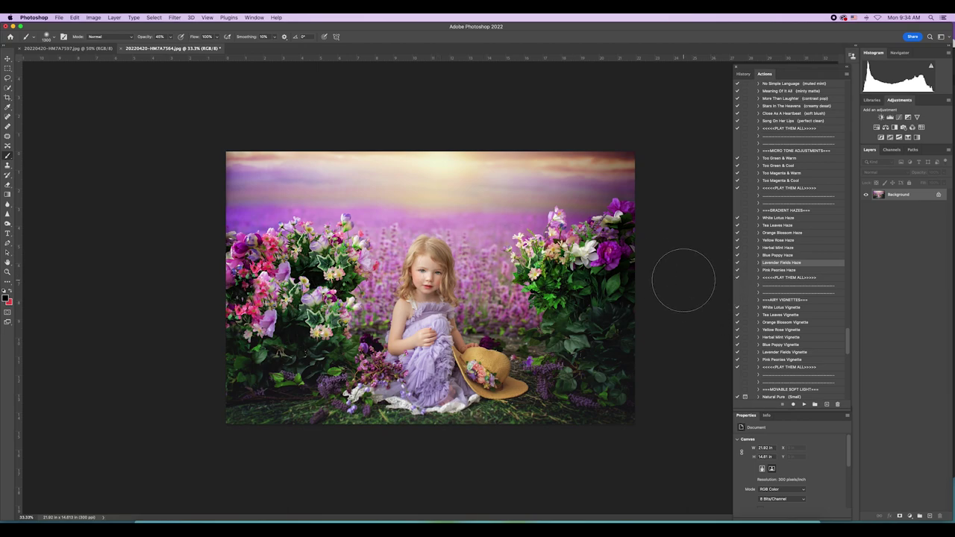
- Apply a Levels adjustment to the photo with black input 5, white input 251 and a slight midtone shift
key("super+l")
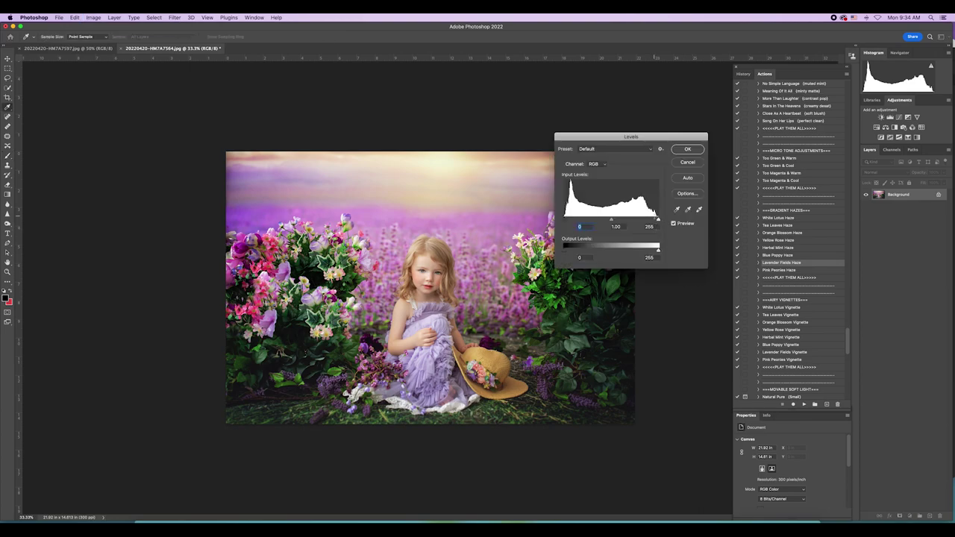
left_click_drag(658, 221, 656, 220)
left_click_drag(565, 221, 566, 221)
left_click_drag(565, 222, 613, 221)
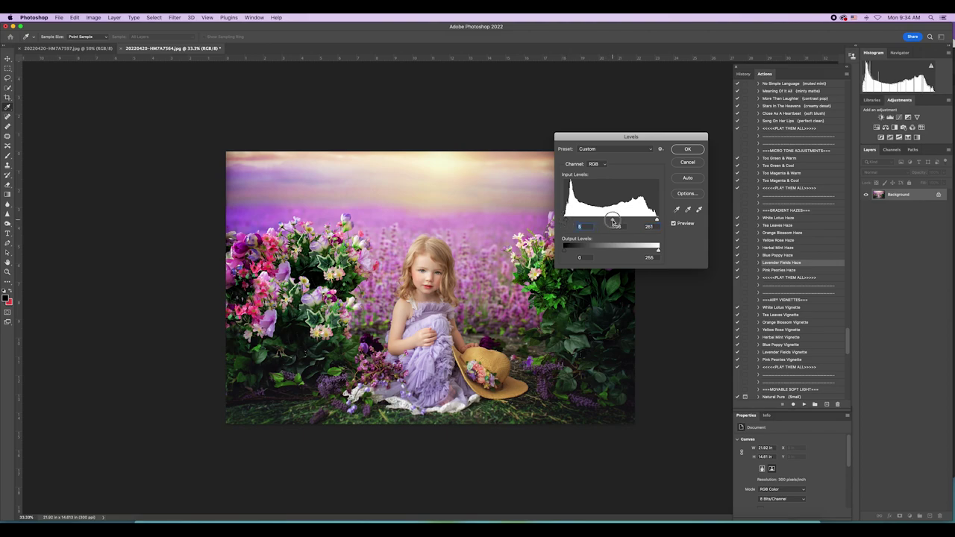
left_click(687, 149)
key("b")
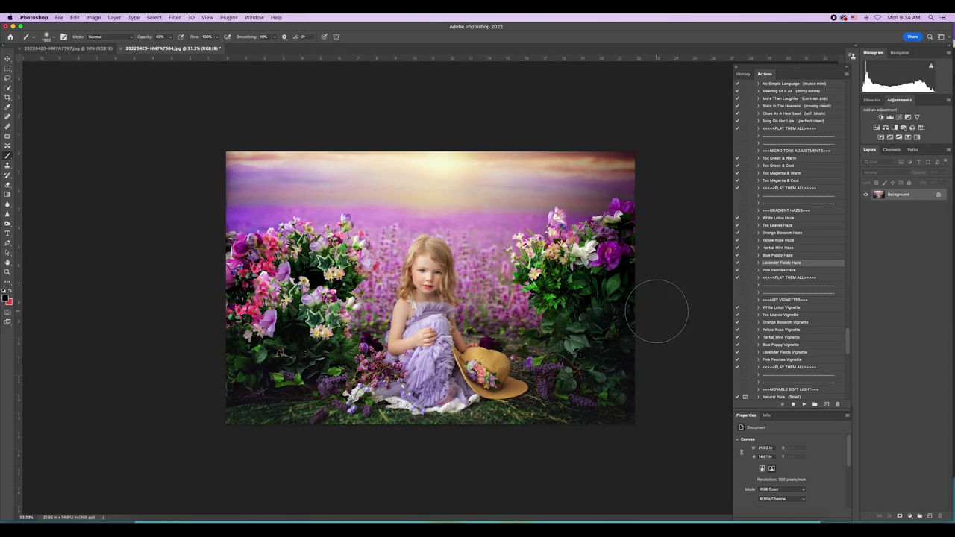
- Run the Silky Soften Boost finishing booster from the Joy Of Light - Light & Airy set, allowing the action to continue
scroll(760, 312, "down", 10)
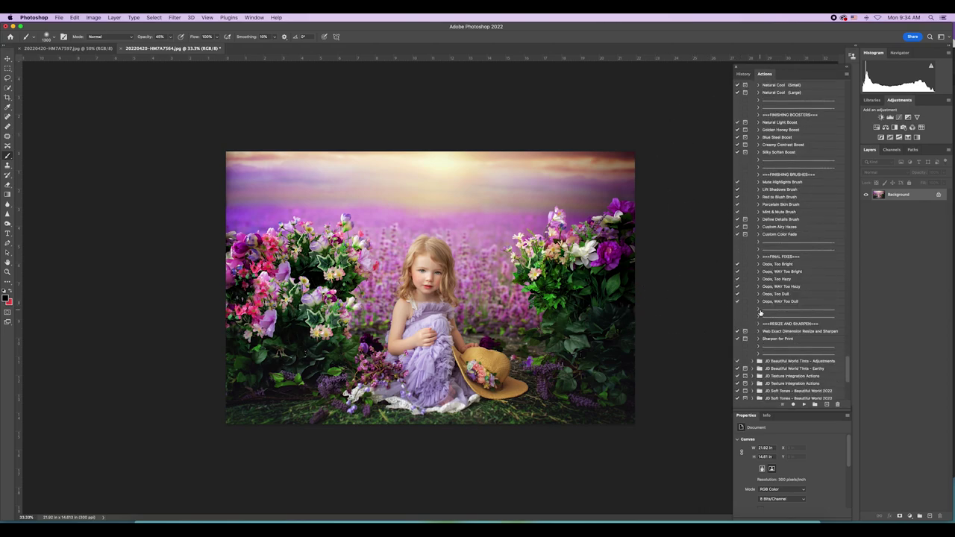
scroll(789, 260, "down", 15)
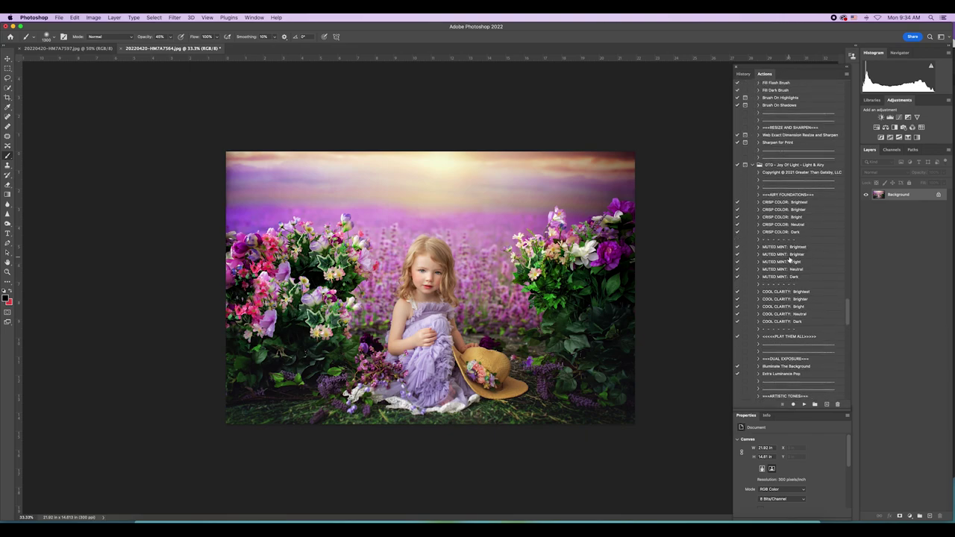
scroll(789, 261, "up", 1)
scroll(789, 260, "down", 10)
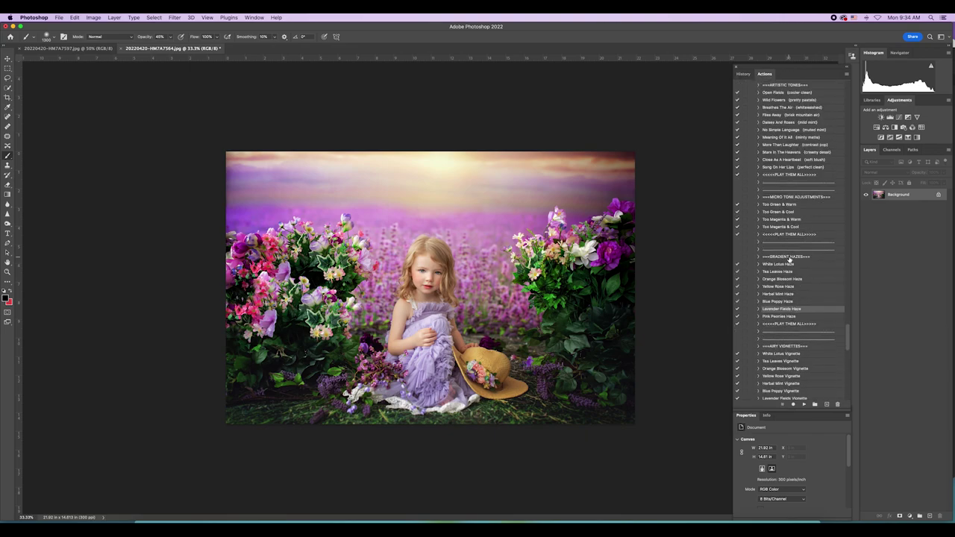
scroll(800, 287, "down", 2)
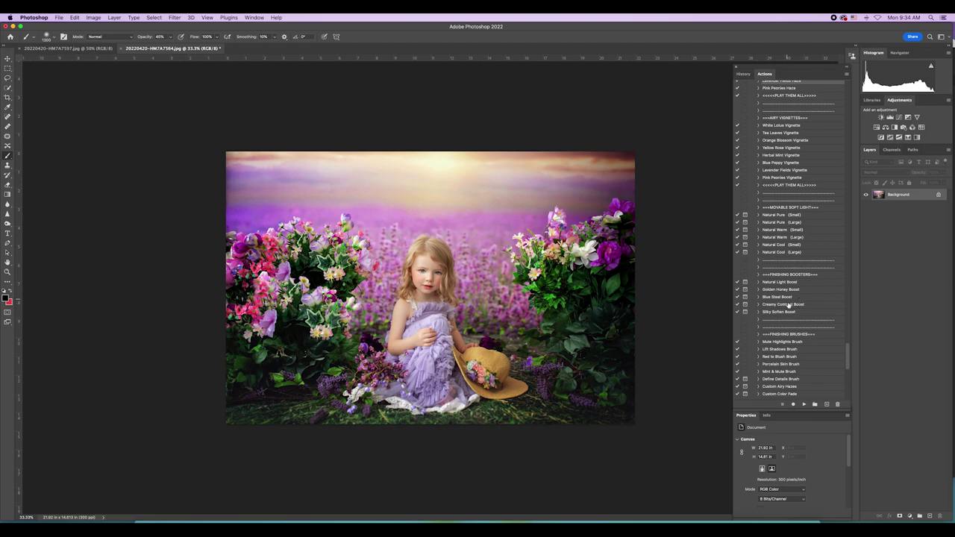
left_click(788, 313)
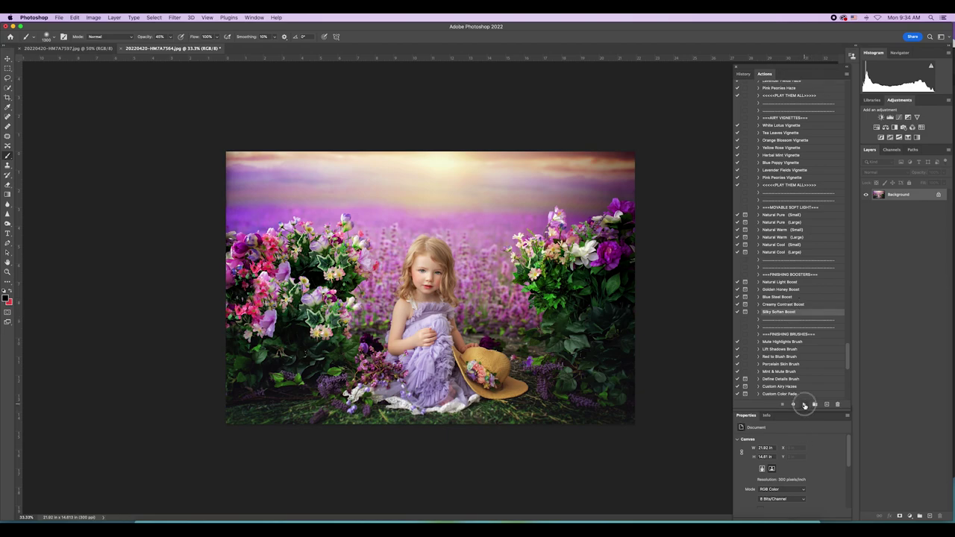
left_click(803, 404)
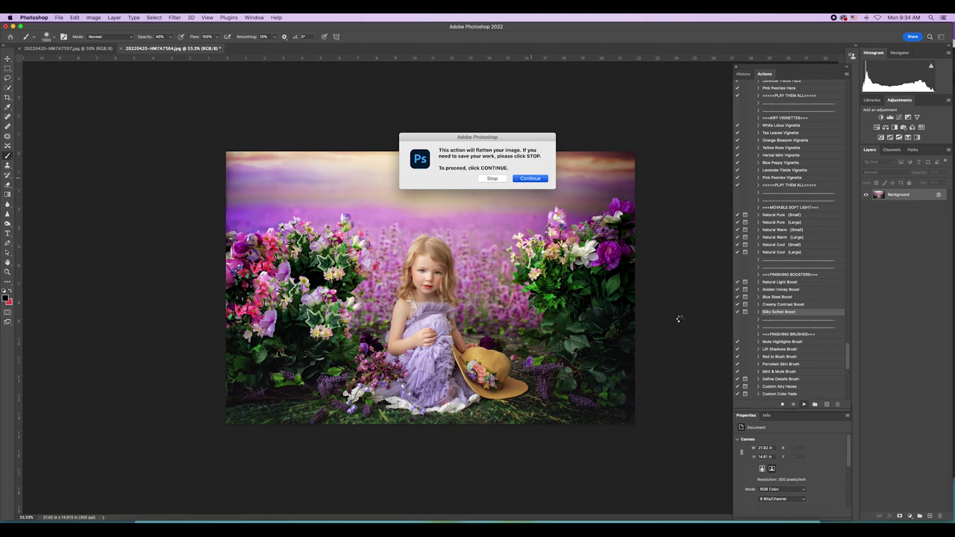
key("Return")
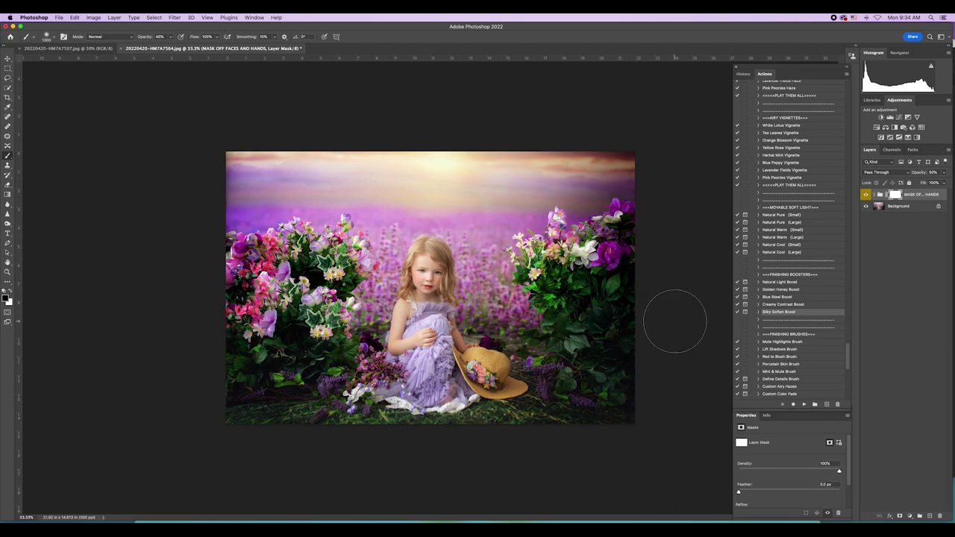
- Compare the photo with and without the Silky Soften Boost group
left_click(866, 195)
left_click(865, 194)
left_click(865, 195)
left_click(865, 194)
- Mask the softening off the child's arm and hand with a smaller black brush at 40% opacity
key("bracketleft")
key("bracketleft")
key("bracketleft")
left_click_drag(403, 339, 428, 337)
- Check the masked softening against the original, slightly lower the group's opacity, and flatten the image
left_click(865, 195)
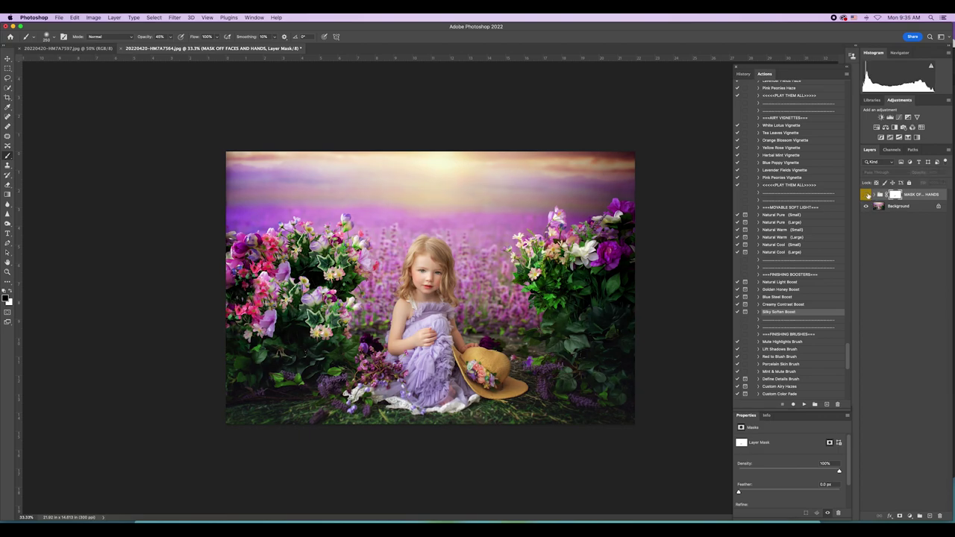
left_click(865, 195)
left_click(944, 173)
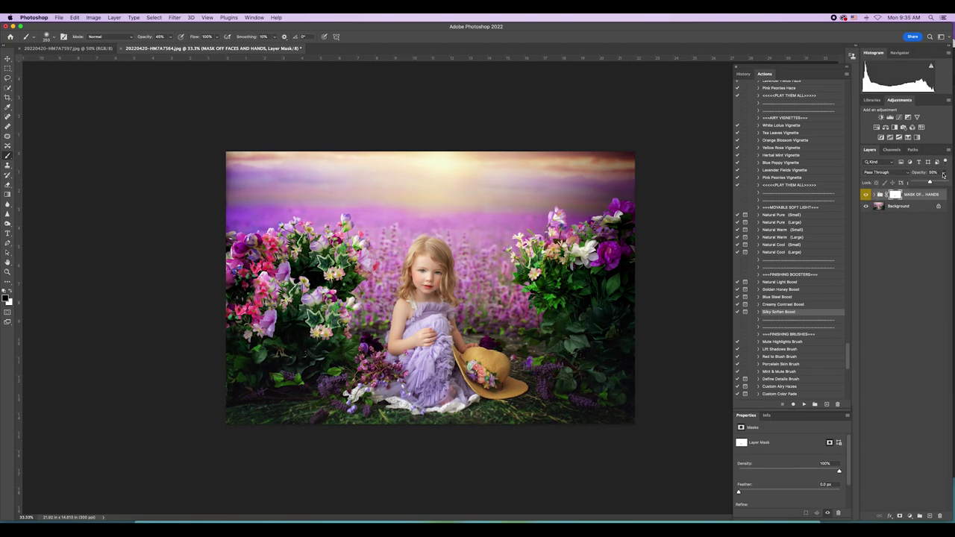
mouse_move(931, 185)
left_mouse_down()
mouse_move(913, 184)
mouse_move(927, 183)
left_mouse_up()
left_click(114, 17)
left_click(157, 315)
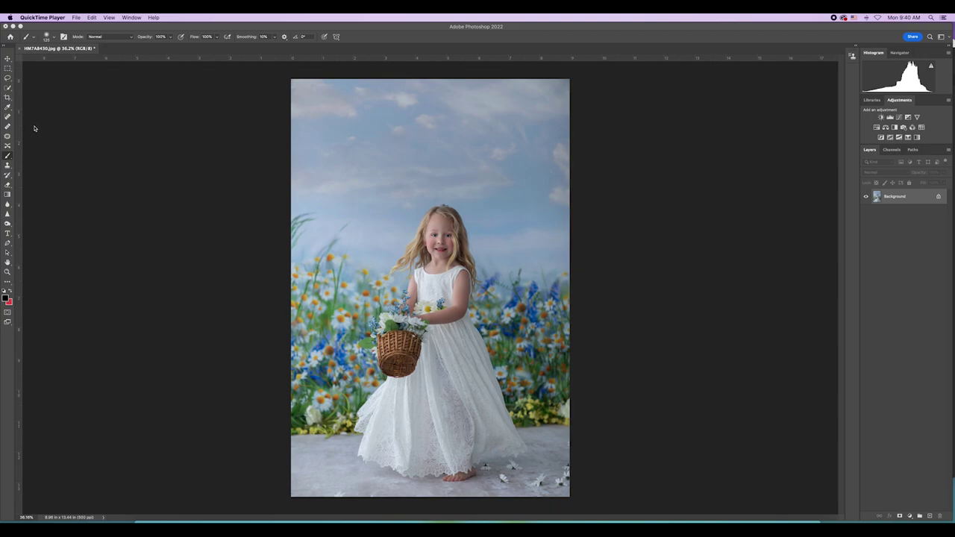
- On the white-dress portrait, outline an area of the skirt beside the basket with the Patch tool and fill it using Content-Aware at 100% opacity
left_click(8, 137)
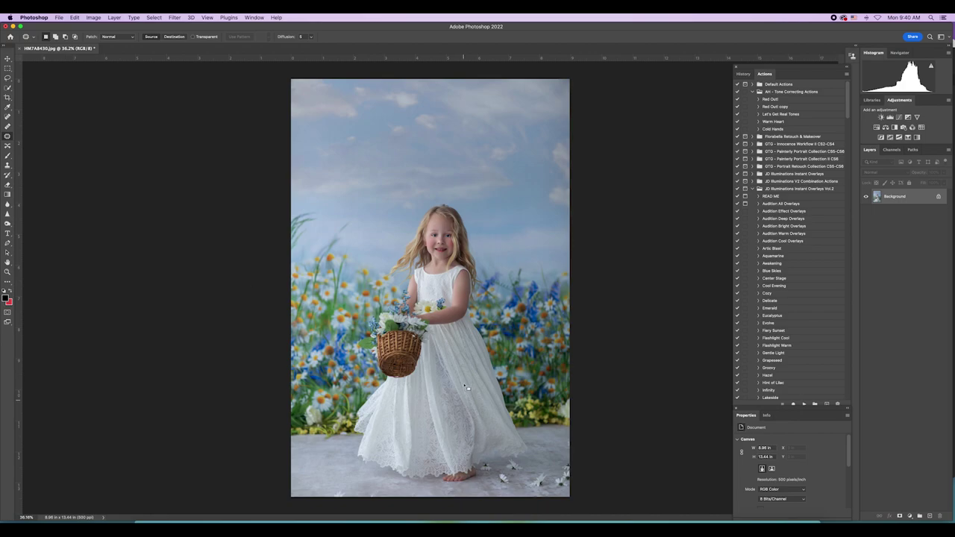
mouse_move(438, 357)
left_mouse_down()
mouse_move(427, 366)
mouse_move(451, 385)
mouse_move(440, 345)
mouse_move(427, 351)
mouse_move(444, 377)
mouse_move(441, 353)
left_mouse_up()
key("shift+BackSpace")
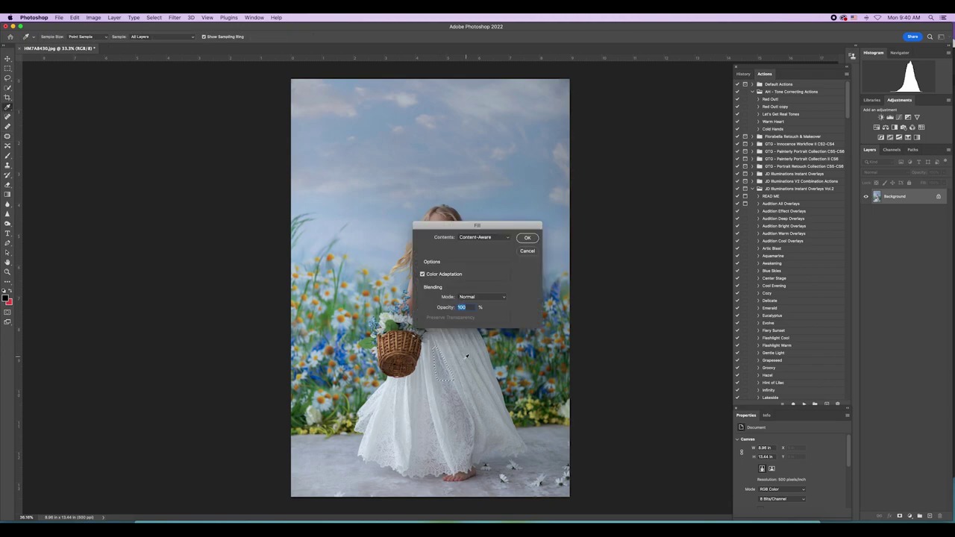
left_click(524, 237)
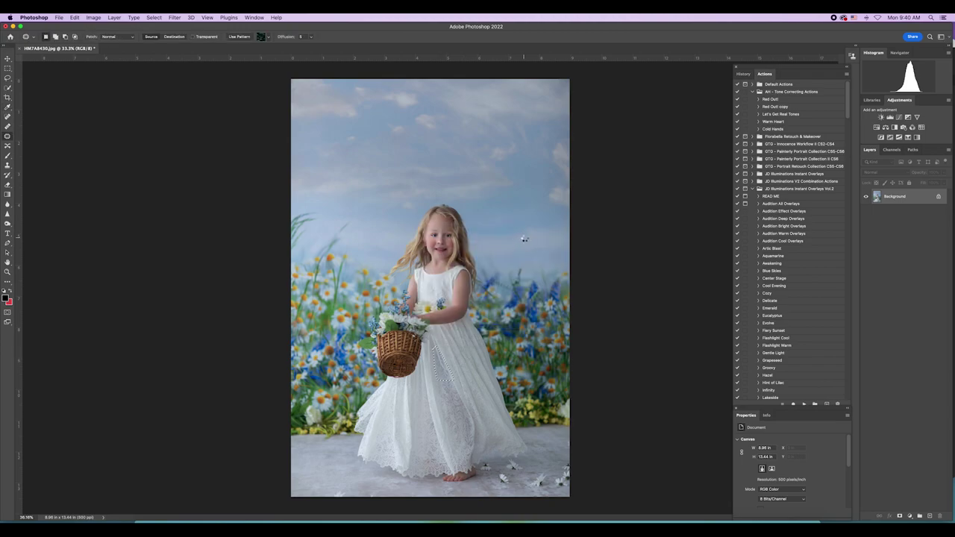
key("super+d")
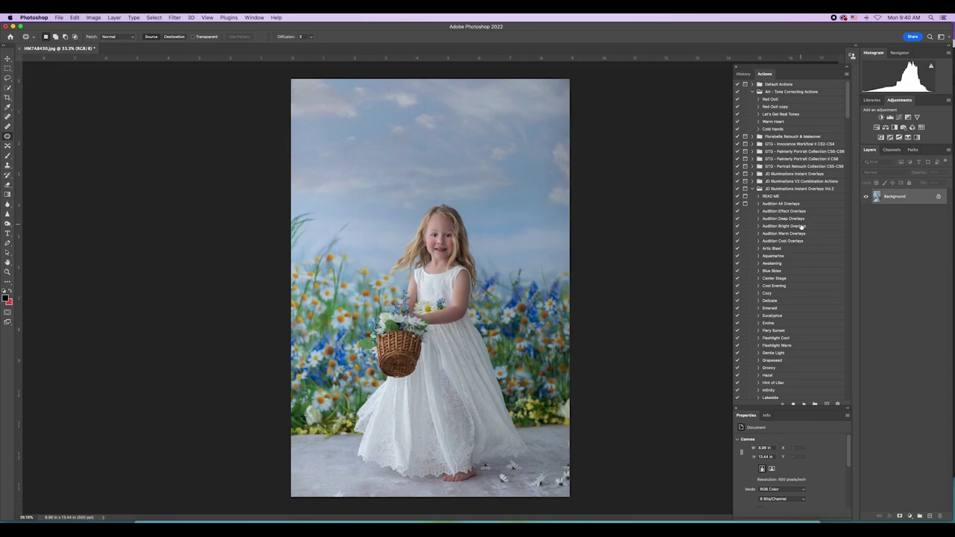
- Run the Campbell's Soup Cans (Classic Clean) action from the Dream Dress Sessions set
scroll(806, 238, "down", 10)
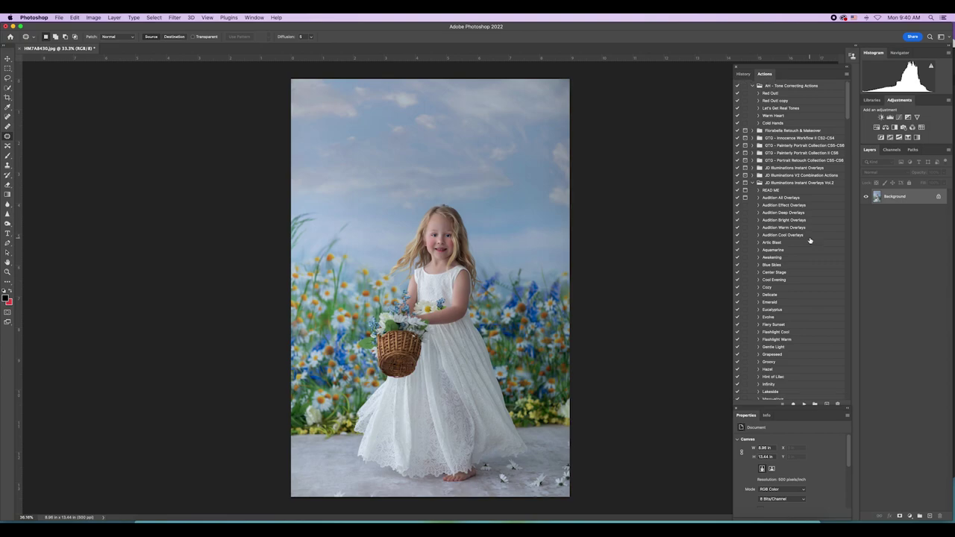
scroll(805, 232, "down", 5)
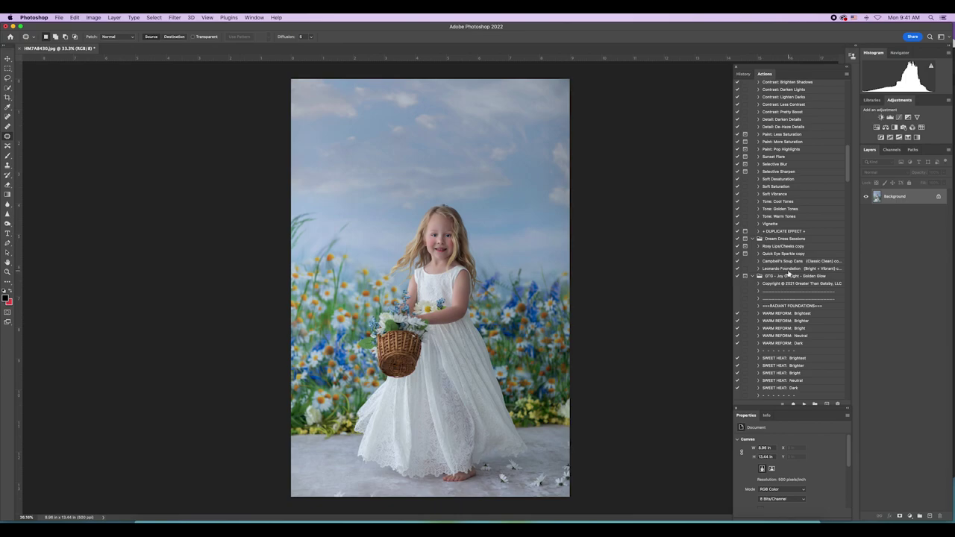
left_click(787, 263)
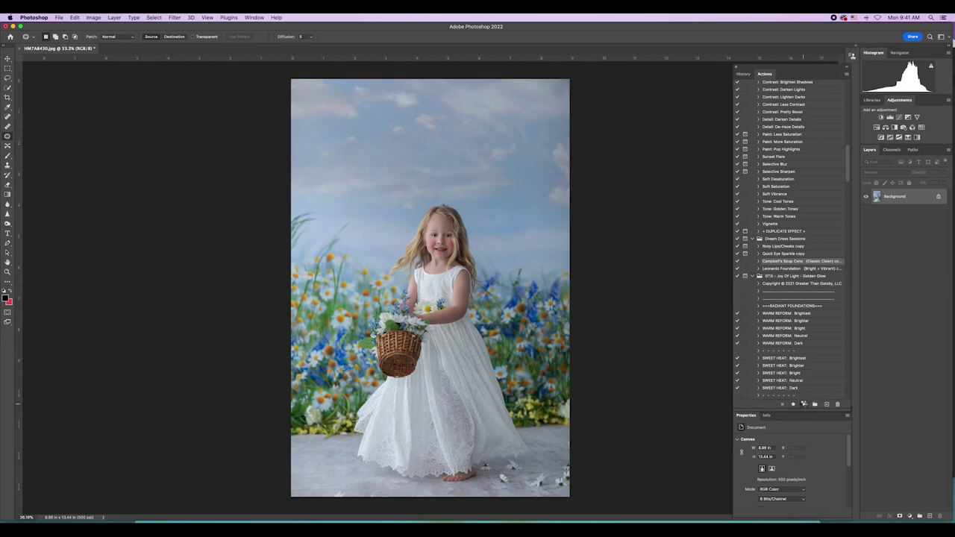
left_click(802, 405)
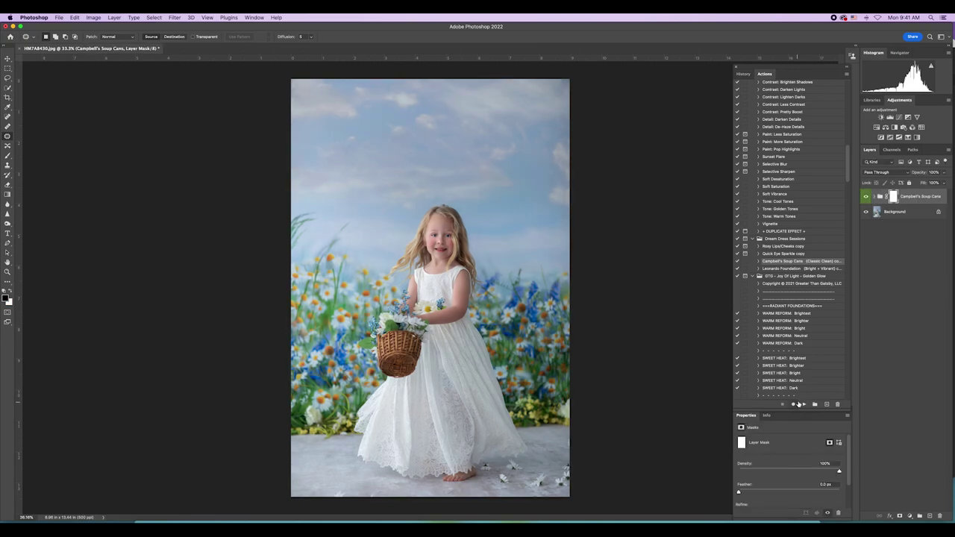
- Review the Campbell's Soup Cans group's effect and its individual layers, and flatten the image
left_click(865, 196)
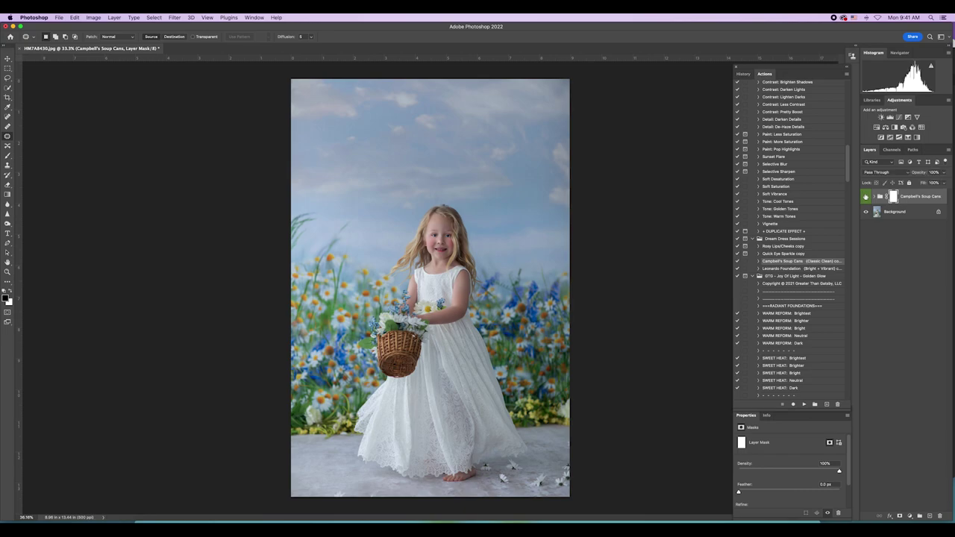
left_click(865, 197)
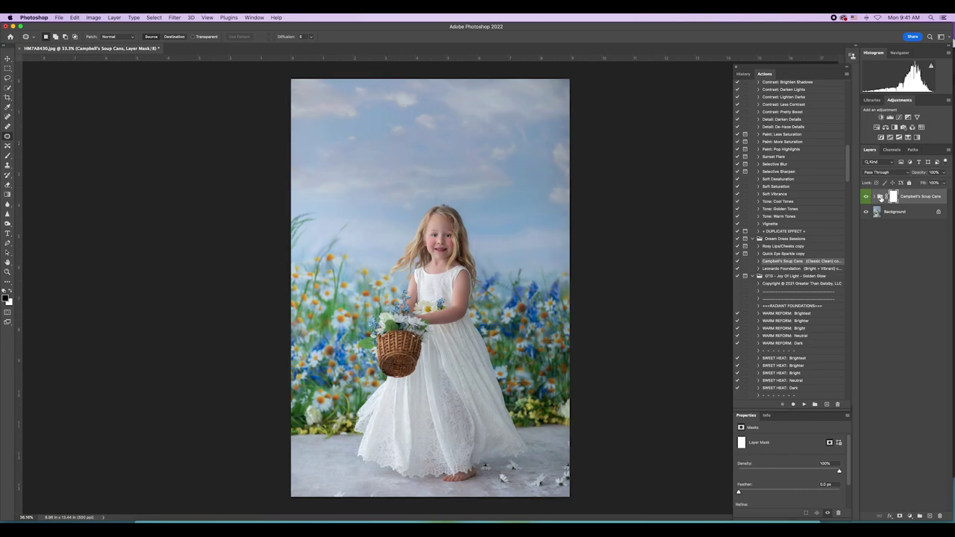
left_click(875, 197)
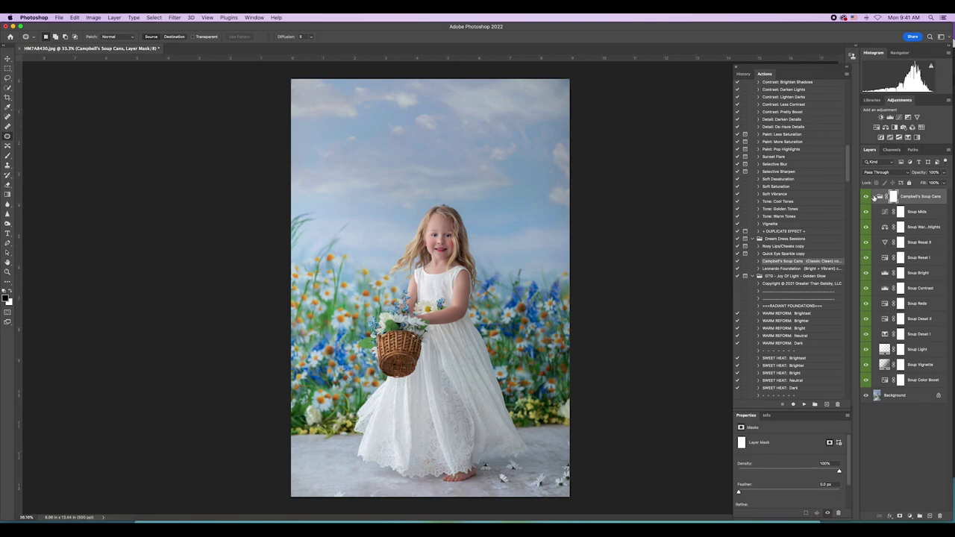
left_click(877, 197)
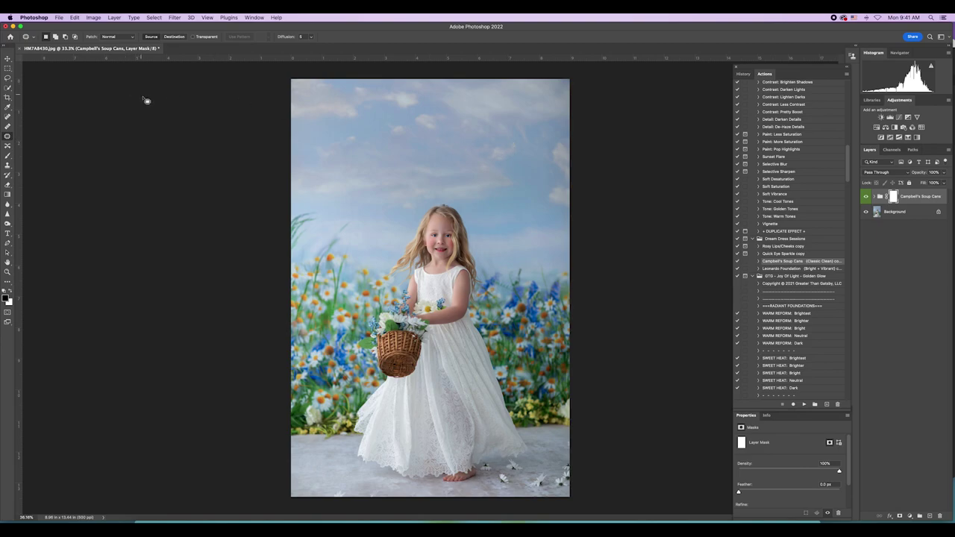
left_click(114, 17)
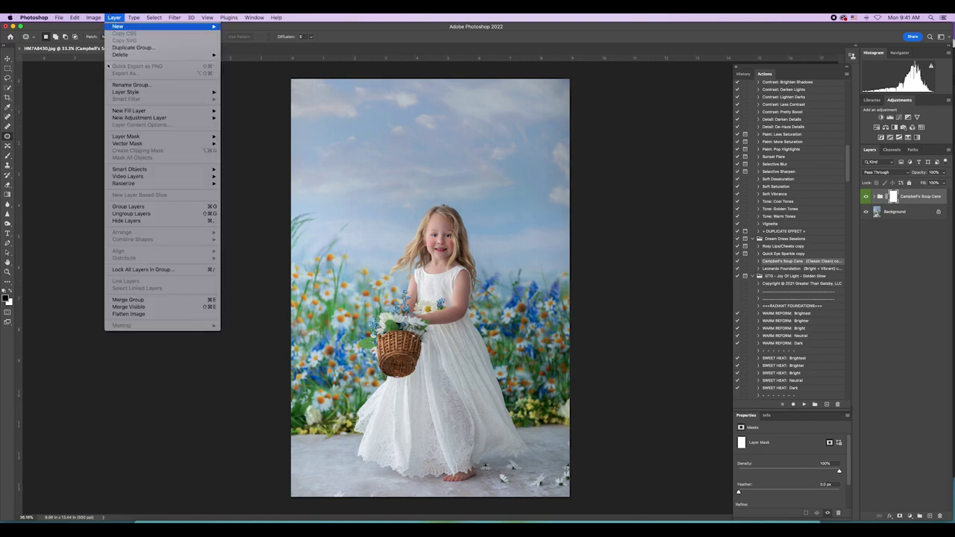
left_click(158, 314)
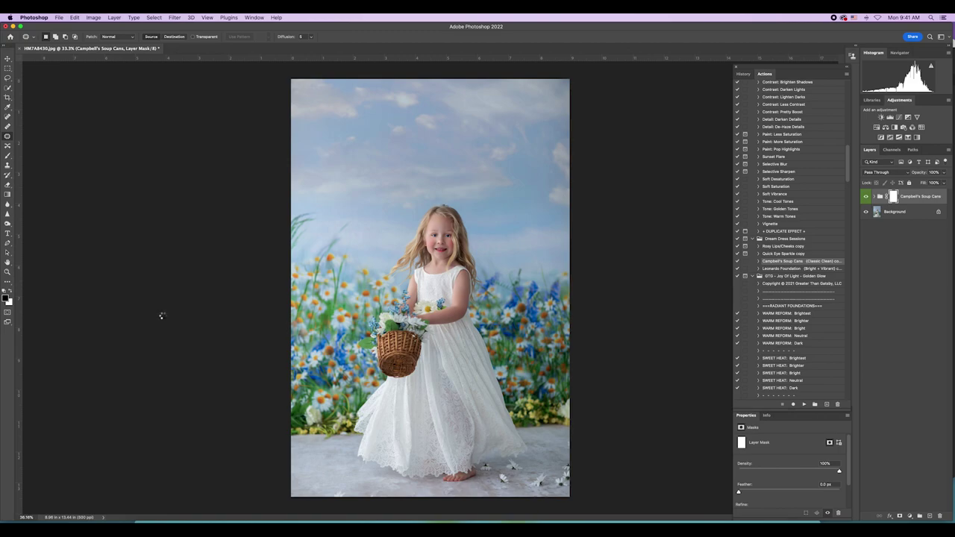
- Run the Natural Pure (Small) movable soft light action from the GTG - Joy Of Light - Light & Airy set
key("super+minus")
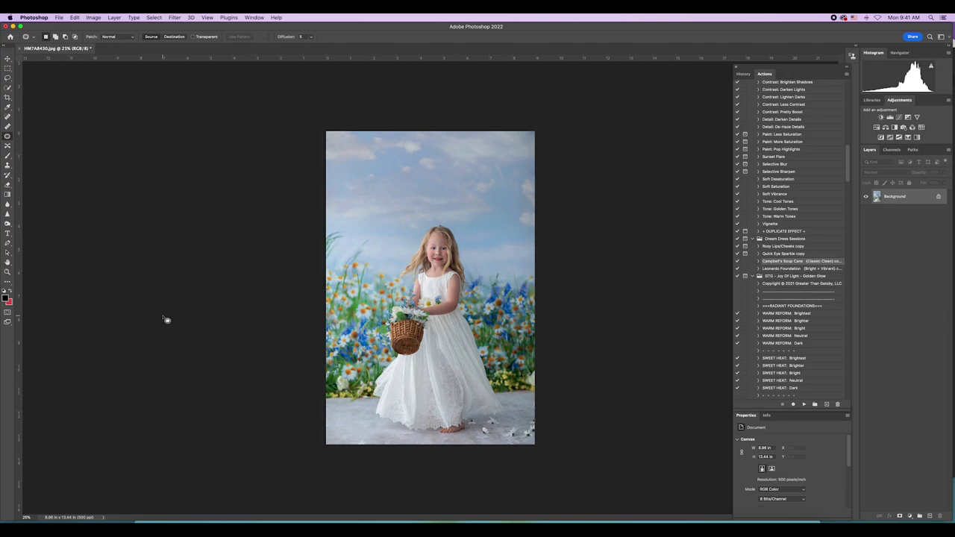
key("super+plus")
key("super+minus")
scroll(798, 285, "down", 5)
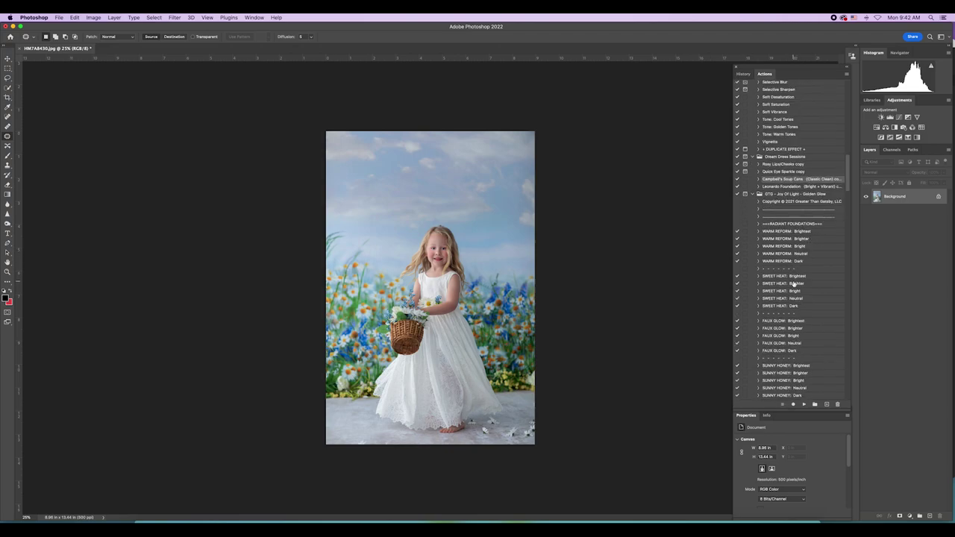
scroll(795, 283, "down", 15)
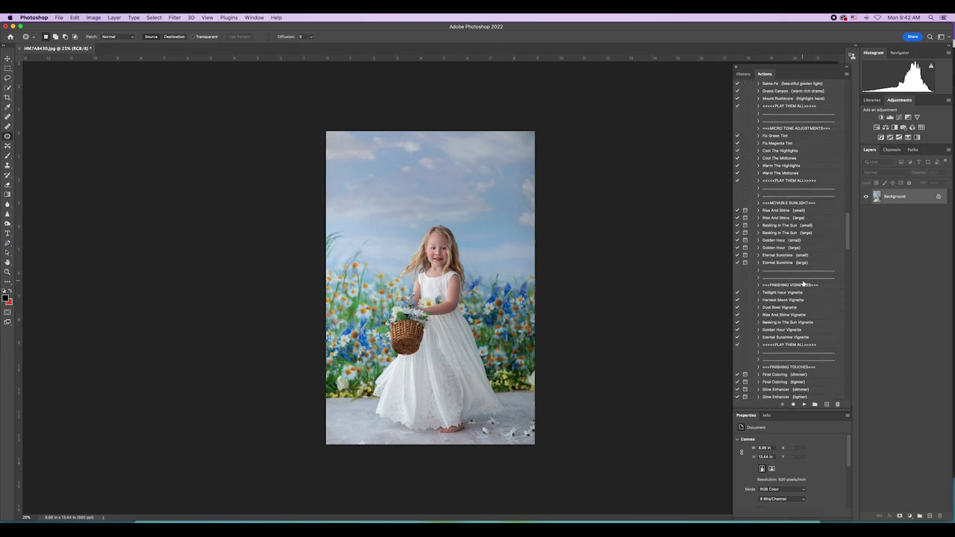
scroll(803, 284, "up", 15)
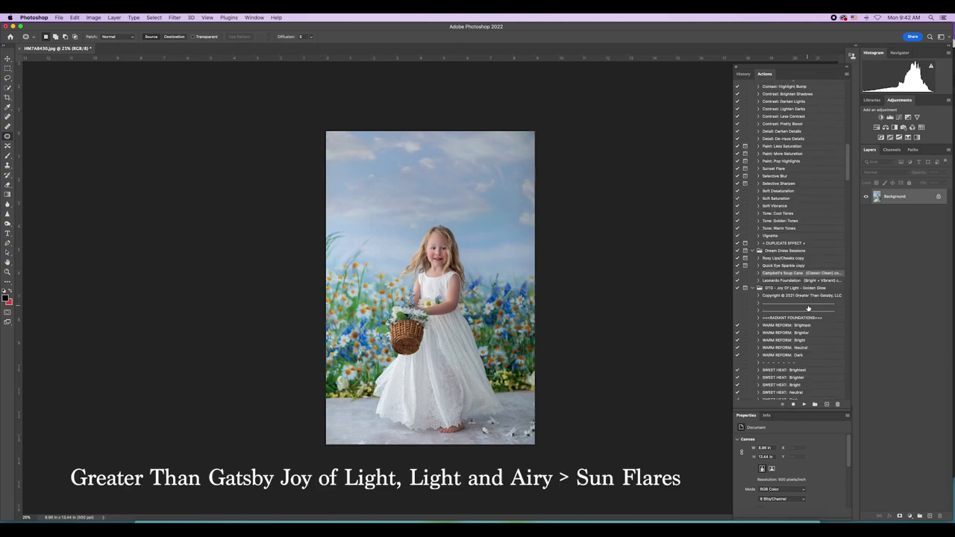
scroll(809, 309, "down", 15)
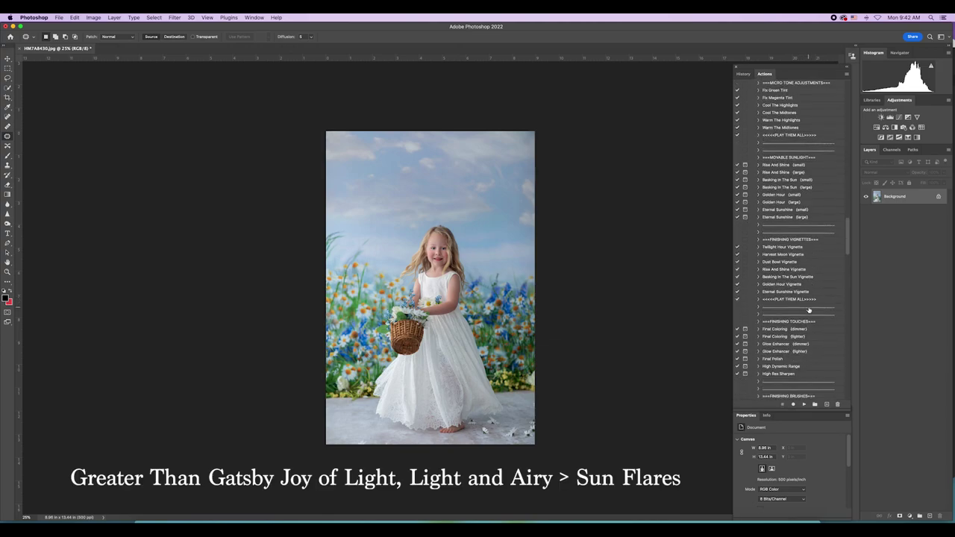
scroll(809, 310, "down", 20)
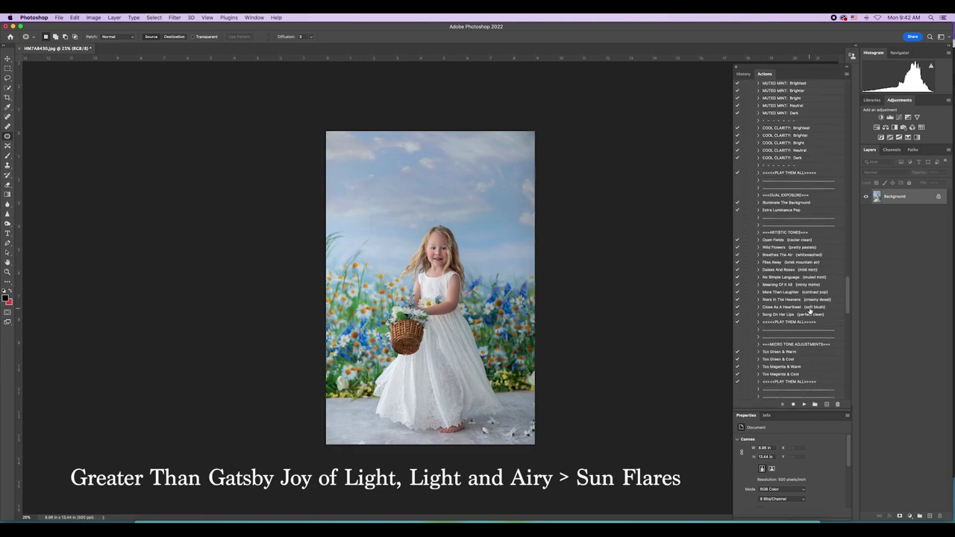
scroll(810, 310, "down", 8)
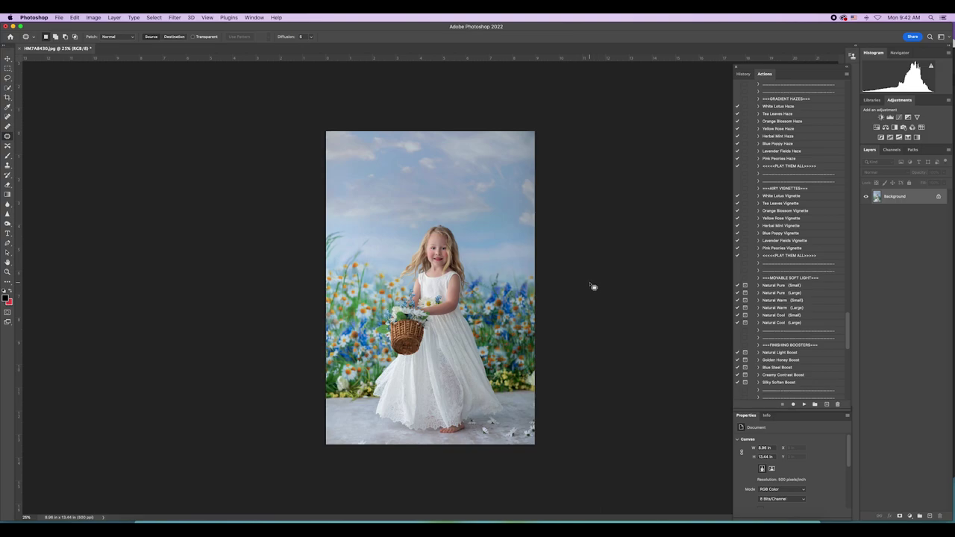
left_click(811, 285)
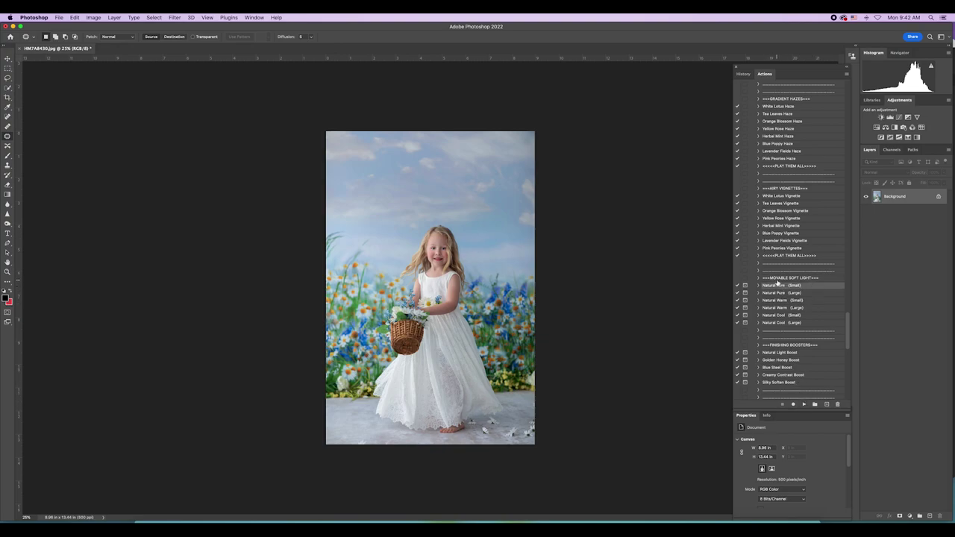
scroll(810, 279, "up", 10)
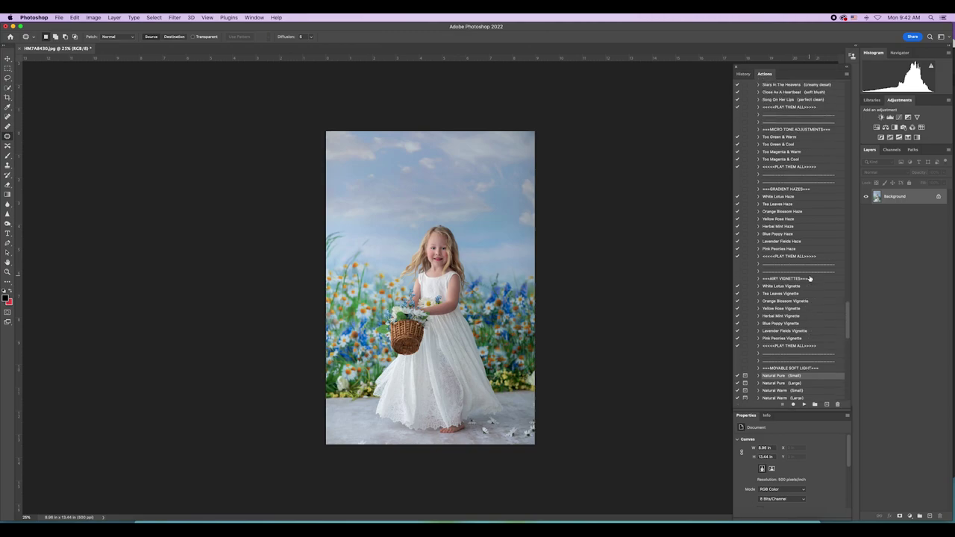
scroll(810, 279, "up", 10)
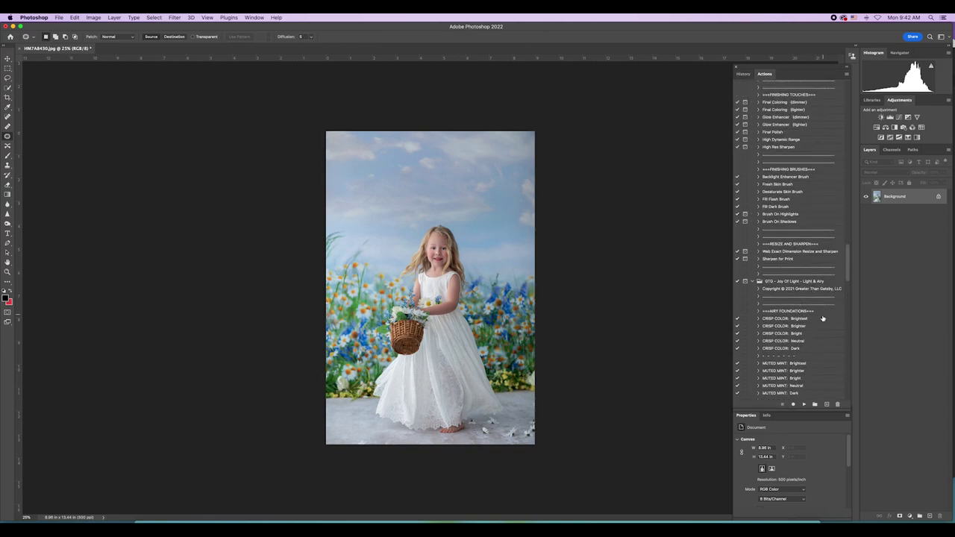
scroll(821, 323, "down", 15)
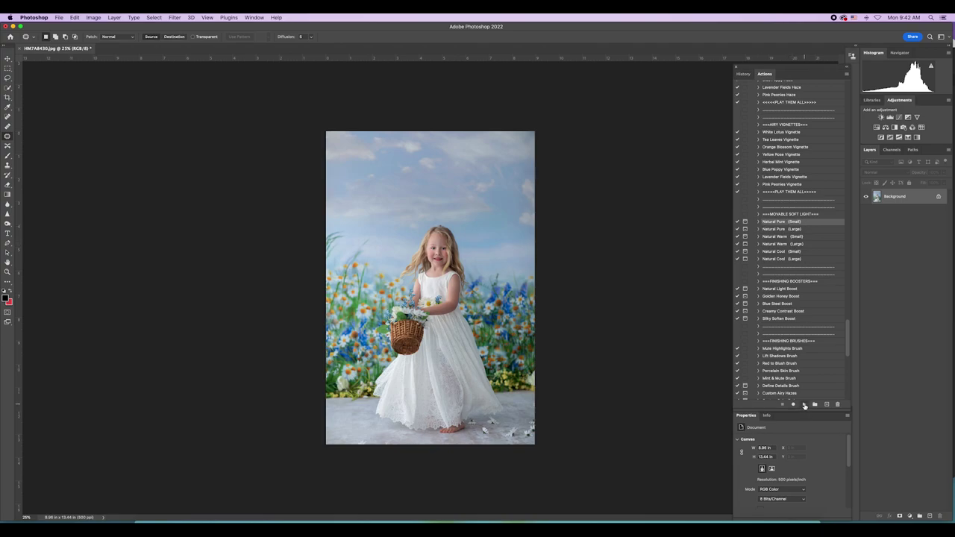
left_click(804, 404)
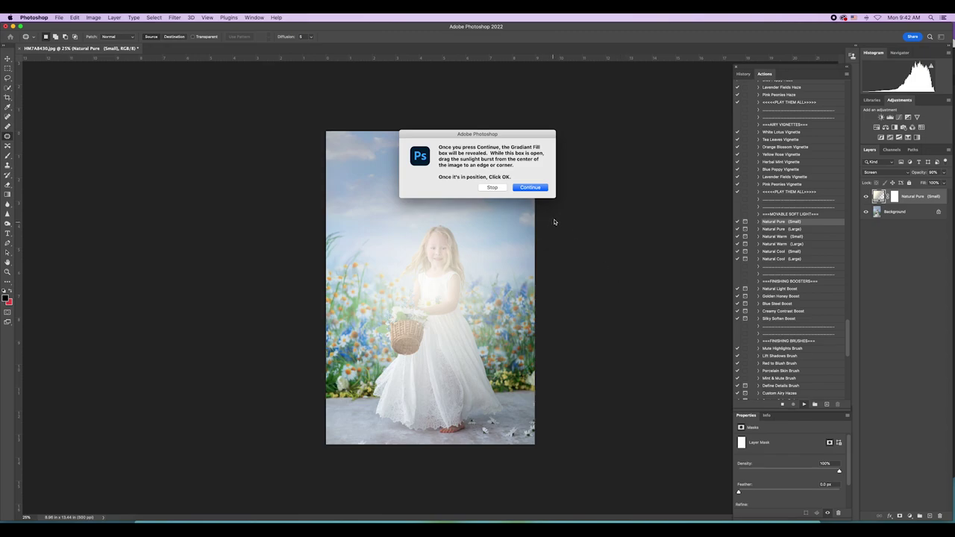
left_click(530, 187)
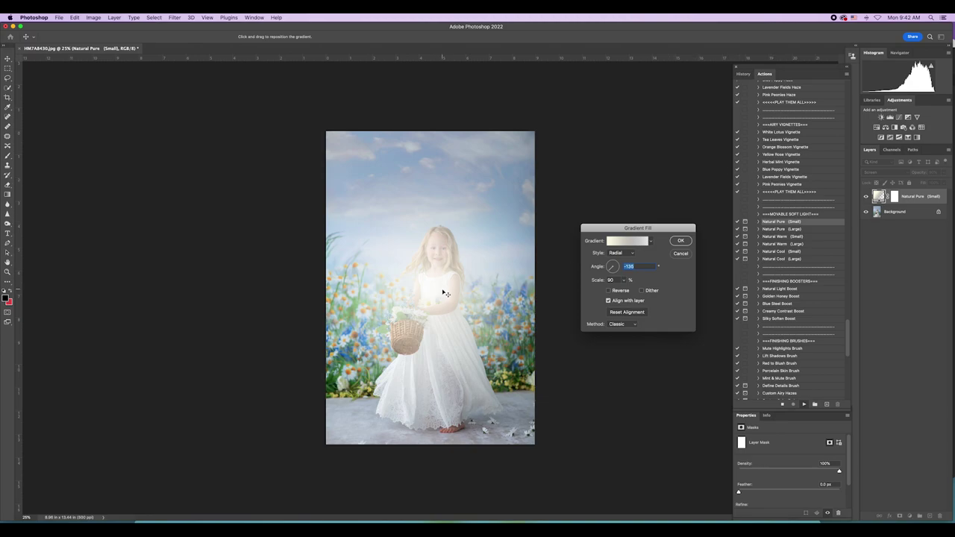
- Reposition the radial soft-light gradient just above the portrait's top edge so it spills onto the sky, and accept the fill
left_click_drag(439, 288, 499, 185)
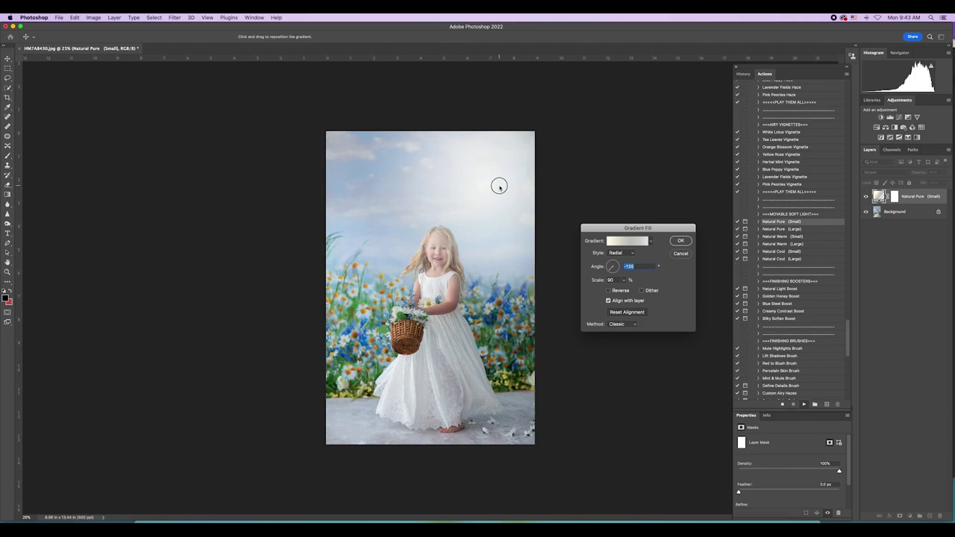
left_click_drag(499, 186, 500, 192)
left_click_drag(499, 193, 185, 173)
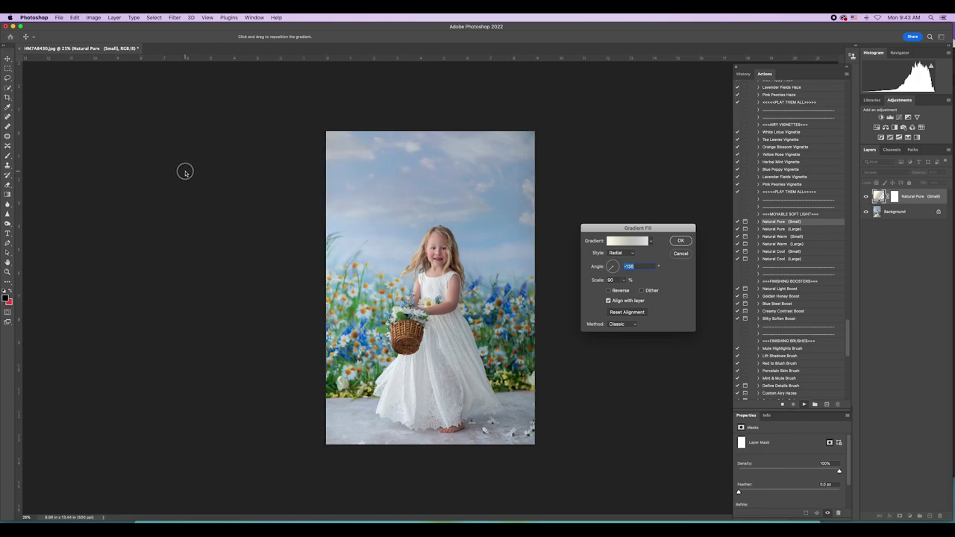
left_click_drag(185, 173, 408, 91)
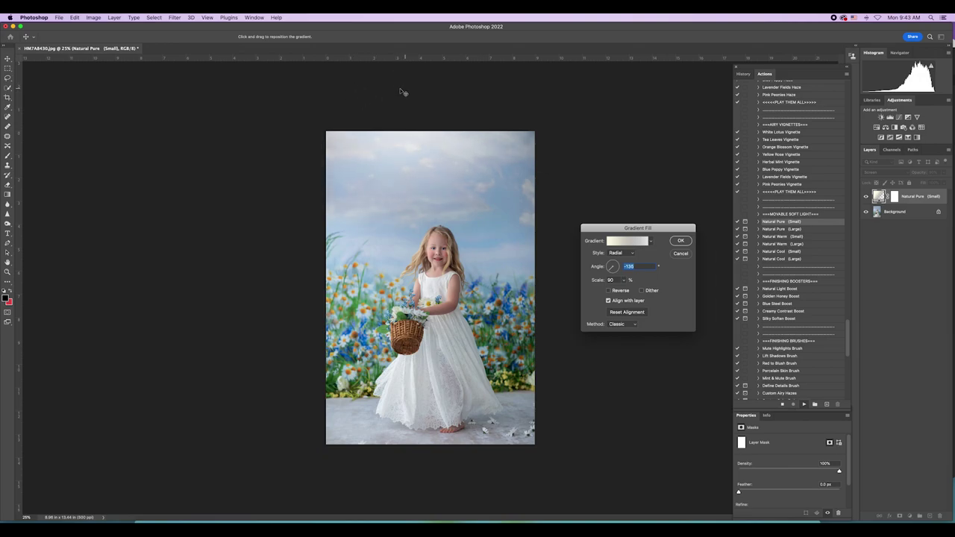
left_click(679, 240)
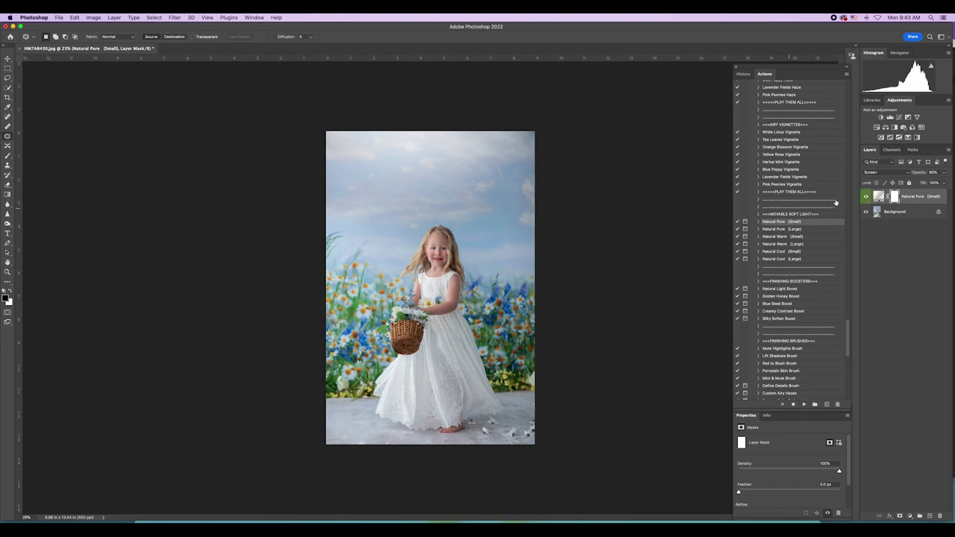
- Compare the Natural Pure light with the original and reduce its layer opacity substantially
left_click(866, 196)
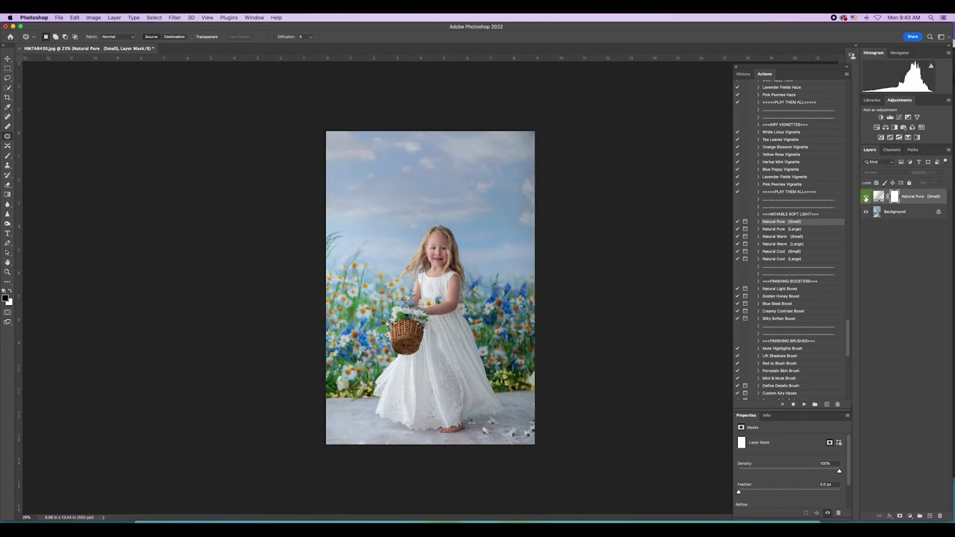
left_click(865, 196)
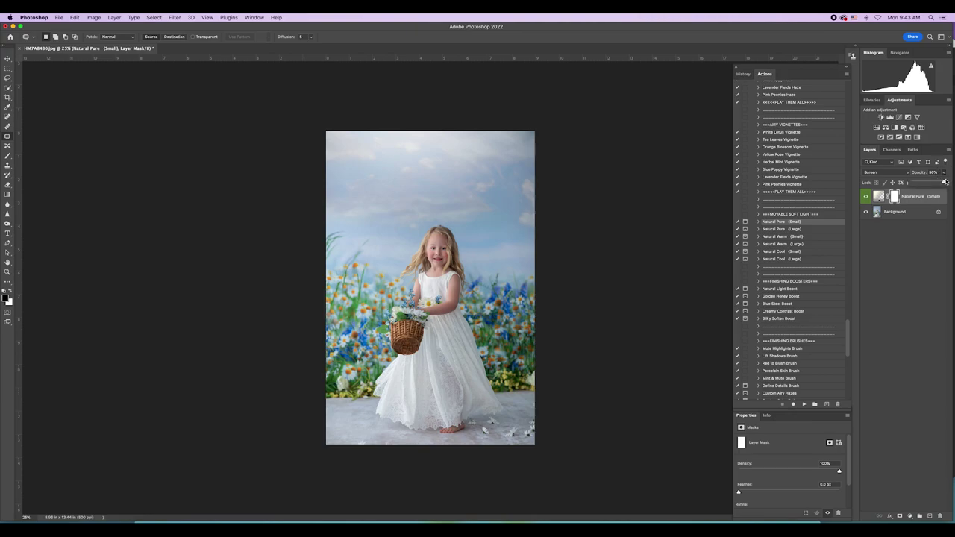
mouse_move(916, 183)
left_mouse_down()
mouse_move(904, 182)
mouse_move(922, 183)
left_mouse_up()
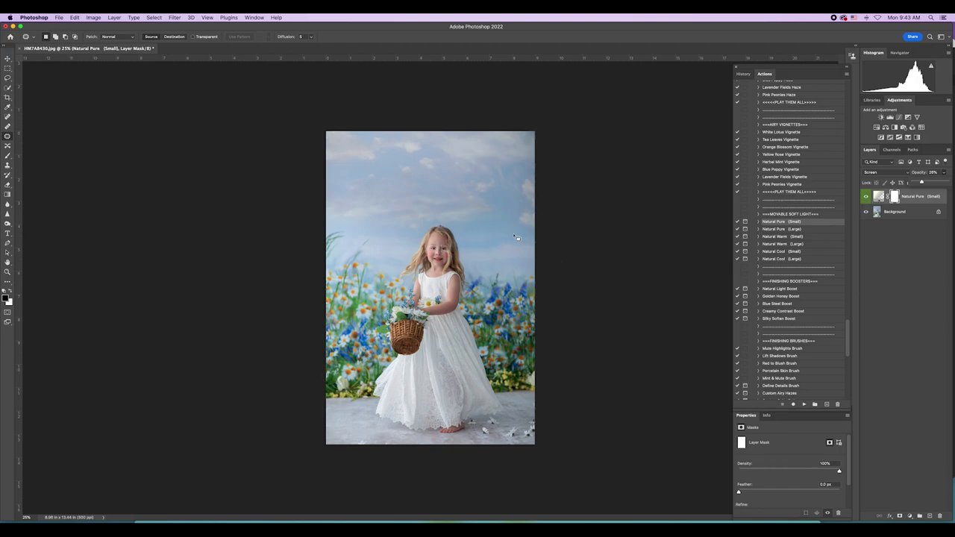
left_click(894, 199)
- Check the softened sky light against the original and flatten the image
left_click(866, 197)
left_click(866, 197)
left_click(114, 17)
left_click(151, 312)
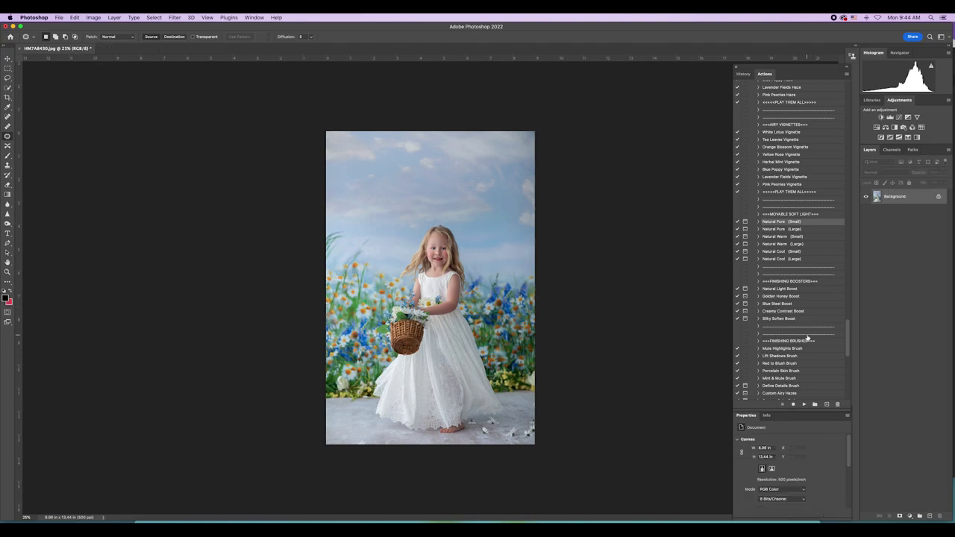
- Run the Pop Selected Area Brush action from the JD Pastel Tones set and paint its mask white over the girl's face and upper body
scroll(807, 338, "down", 10)
scroll(796, 275, "up", 3)
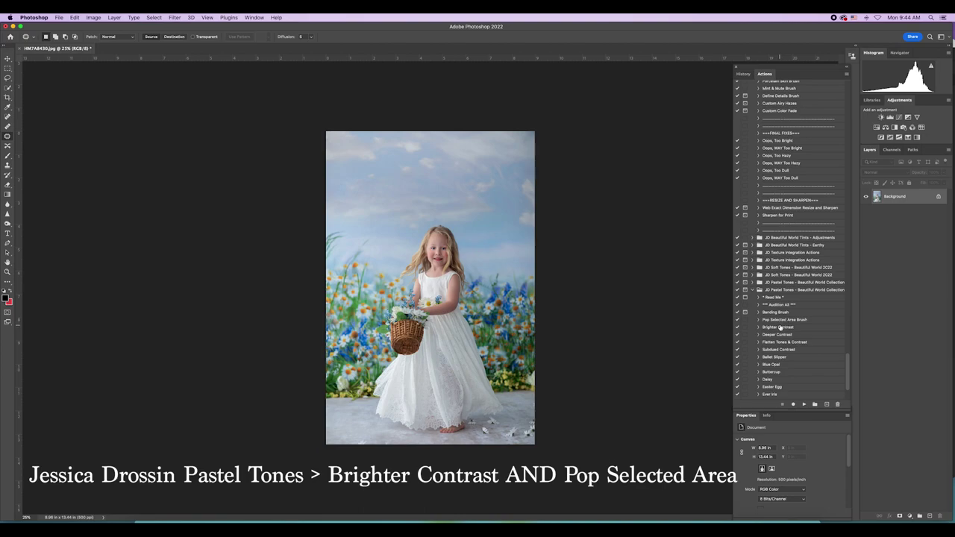
left_click(805, 320)
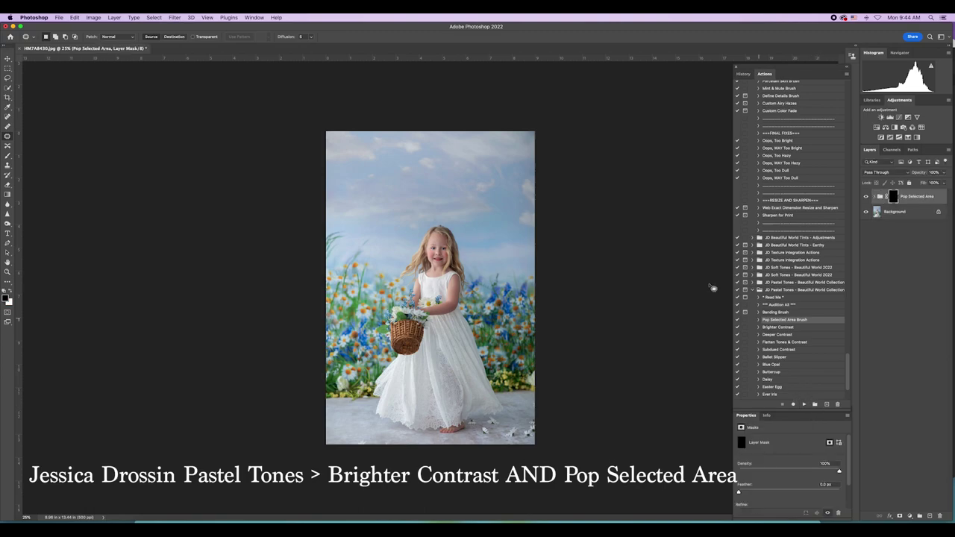
left_click(12, 295)
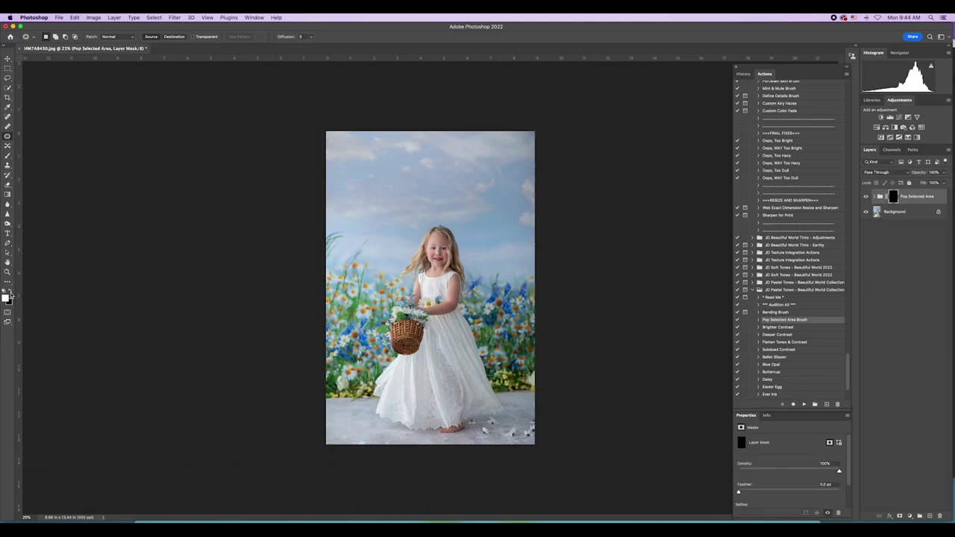
left_click(8, 156)
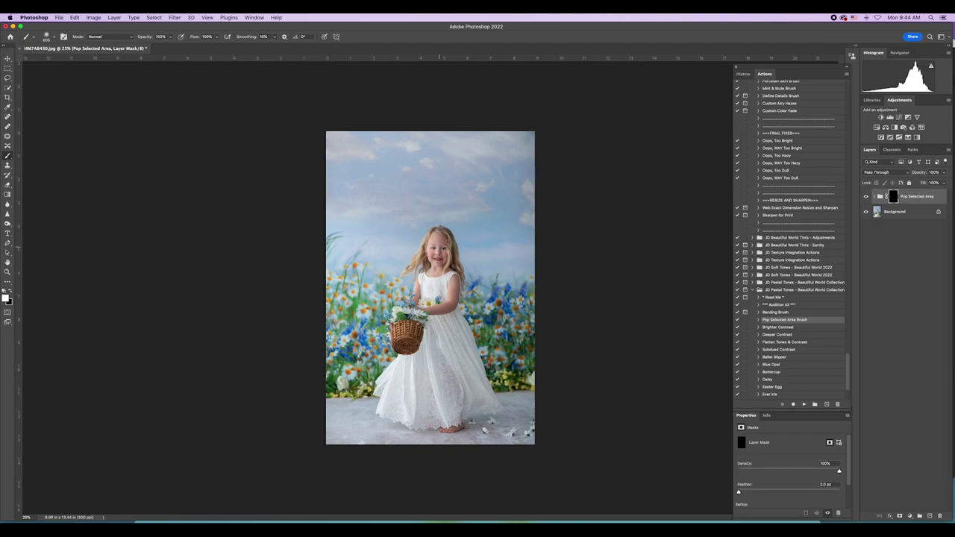
mouse_move(442, 253)
left_mouse_down()
mouse_move(436, 240)
mouse_move(448, 258)
mouse_move(431, 281)
mouse_move(426, 274)
left_mouse_up()
mouse_move(481, 263)
left_mouse_down()
mouse_move(425, 298)
mouse_move(455, 287)
left_mouse_up()
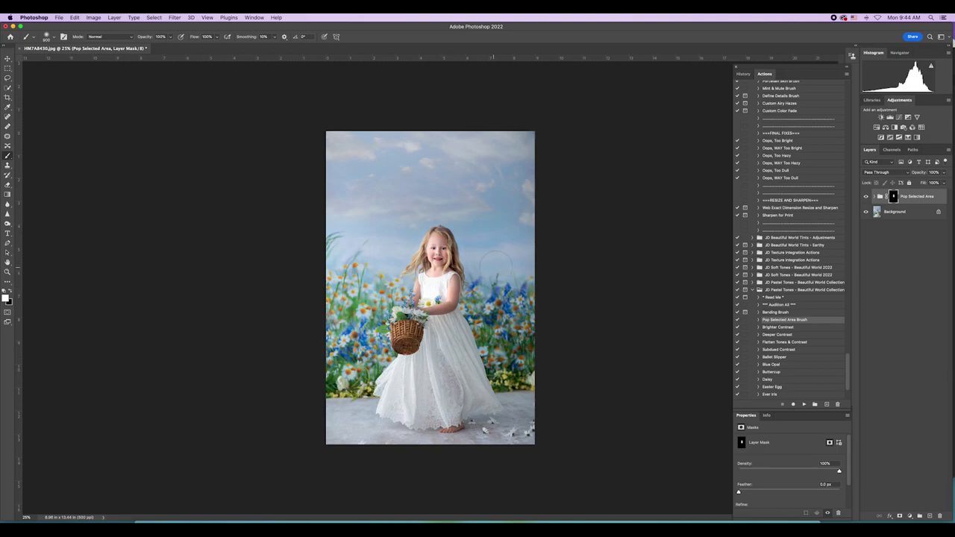
- Try the Pop Selected Area group at a much lower opacity, compare it with the original, and delete the group
left_click_drag(943, 173, 906, 185)
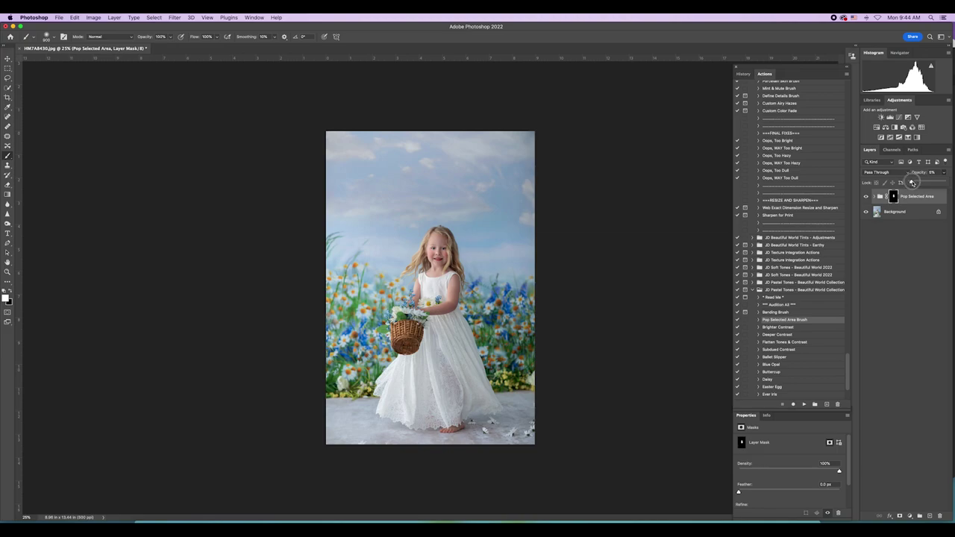
left_click_drag(913, 183, 917, 181)
left_click(867, 197)
left_click(867, 198)
left_click(867, 198)
left_click(867, 198)
left_click(867, 197)
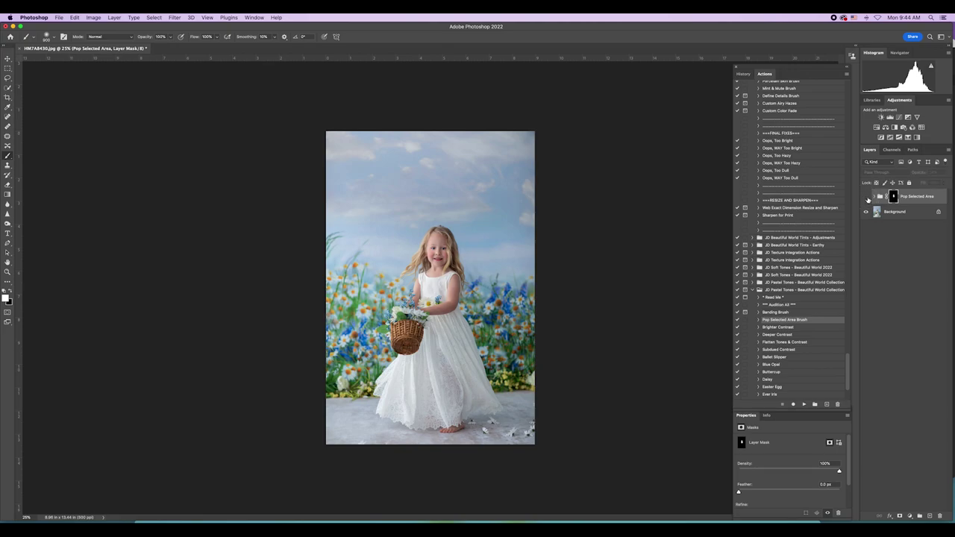
key("BackSpace")
- Run the Brighter Contrast action from the JD Pastel Tones set and lower the group's opacity to 35%
left_click(792, 328)
left_click(804, 405)
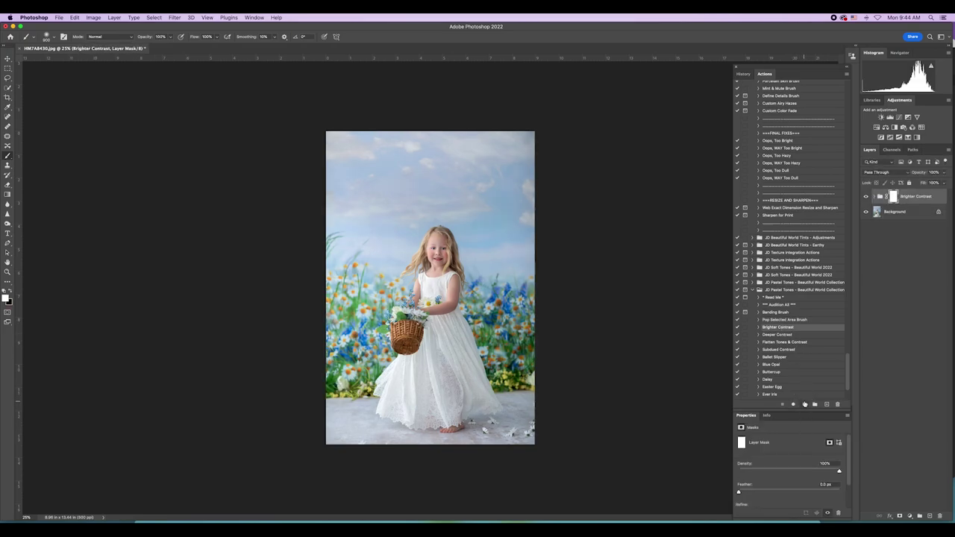
left_click(944, 173)
left_click_drag(944, 184, 922, 181)
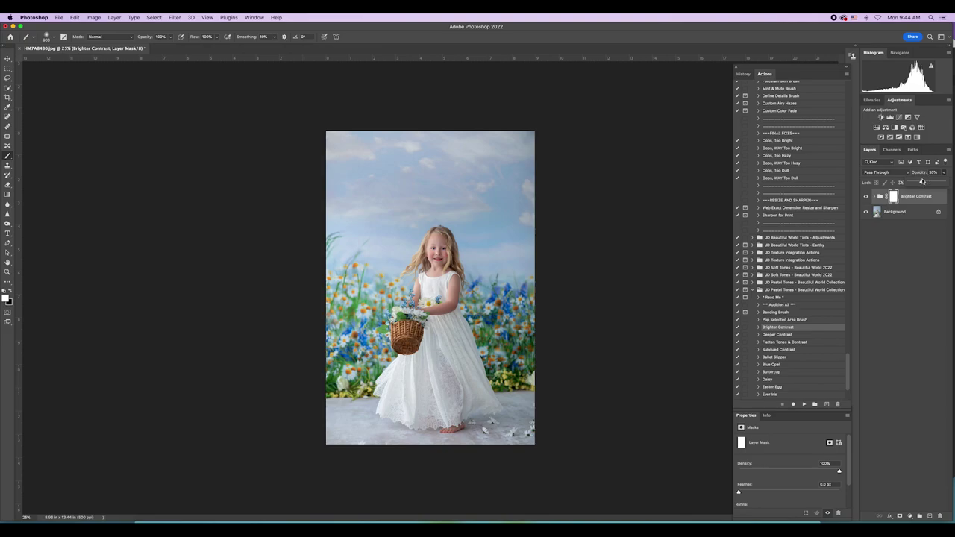
- Paint black on the Brighter Contrast mask over the girl's dress and upper body to remove the brightening there
left_click(892, 202)
left_click(12, 291)
mouse_move(414, 388)
left_mouse_down()
mouse_move(397, 384)
mouse_move(387, 402)
mouse_move(410, 369)
mouse_move(414, 381)
left_mouse_up()
left_click_drag(436, 283, 412, 283)
- Check the masked Brighter Contrast effect against the original and flatten the image
left_click(865, 196)
left_click(866, 196)
left_click(865, 196)
left_click(865, 196)
left_click(114, 18)
left_click(144, 308)
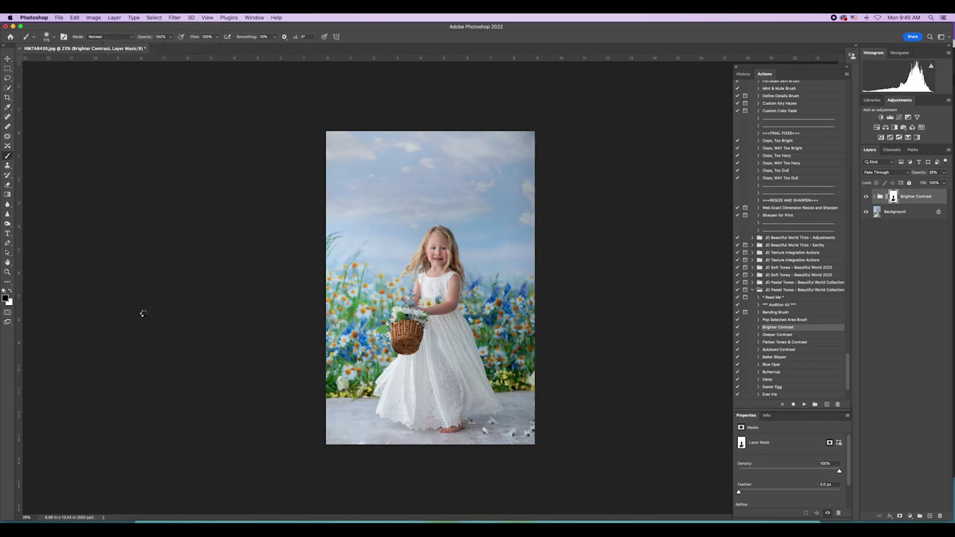